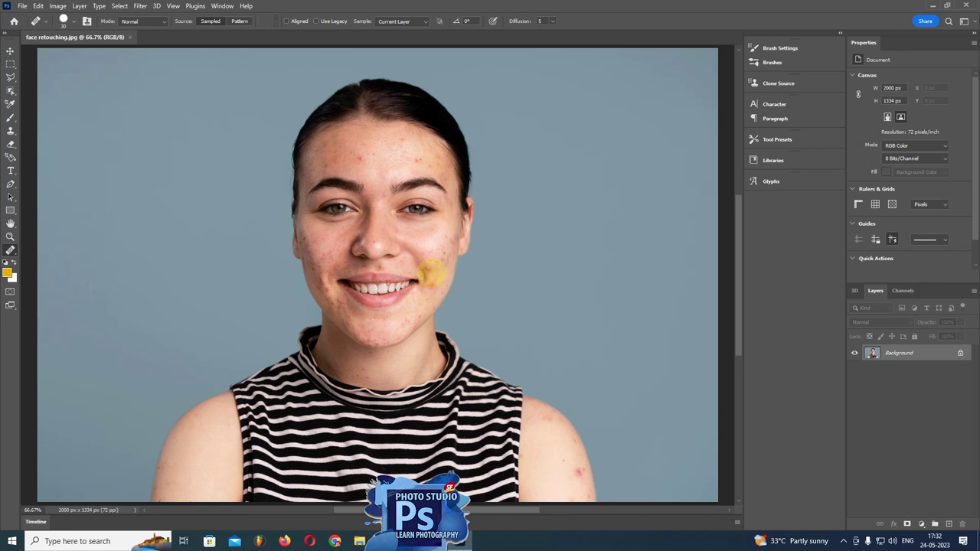
Zoom in so the blemished face fills the canvas, then duplicate the Background layer
key("z")
scroll(434, 278, "up", 1)
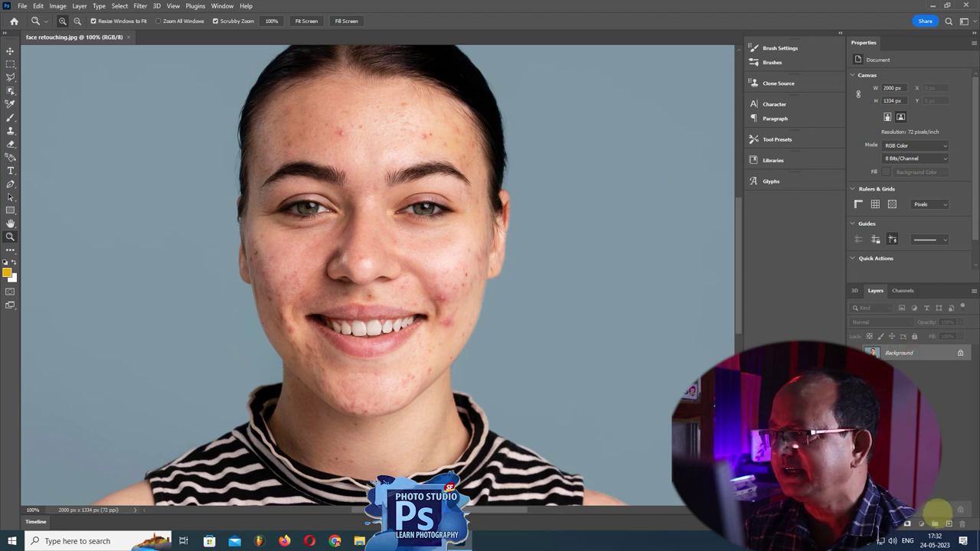
key("ctrl+j")
type("GIR")
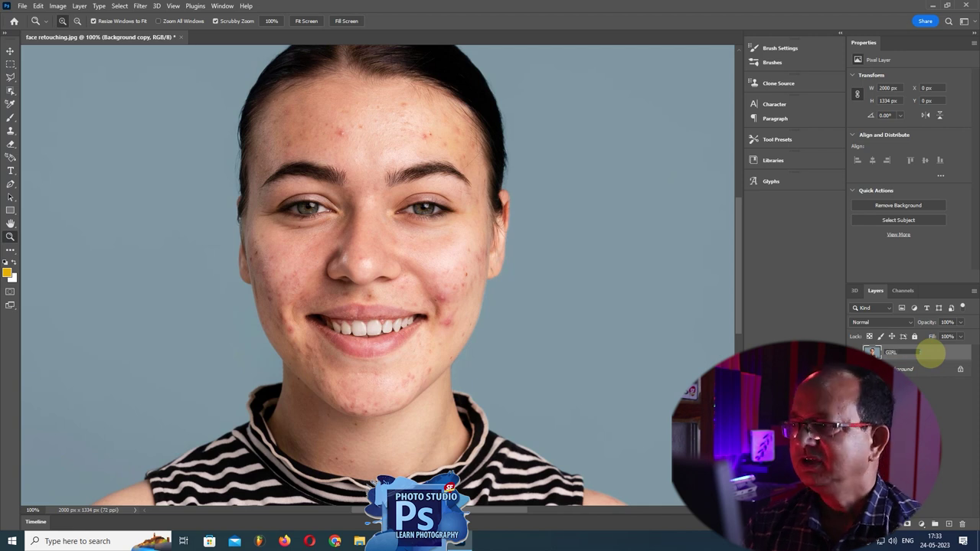
Name the duplicate layer GIRL and convert it to an embedded Smart Object
type("L")
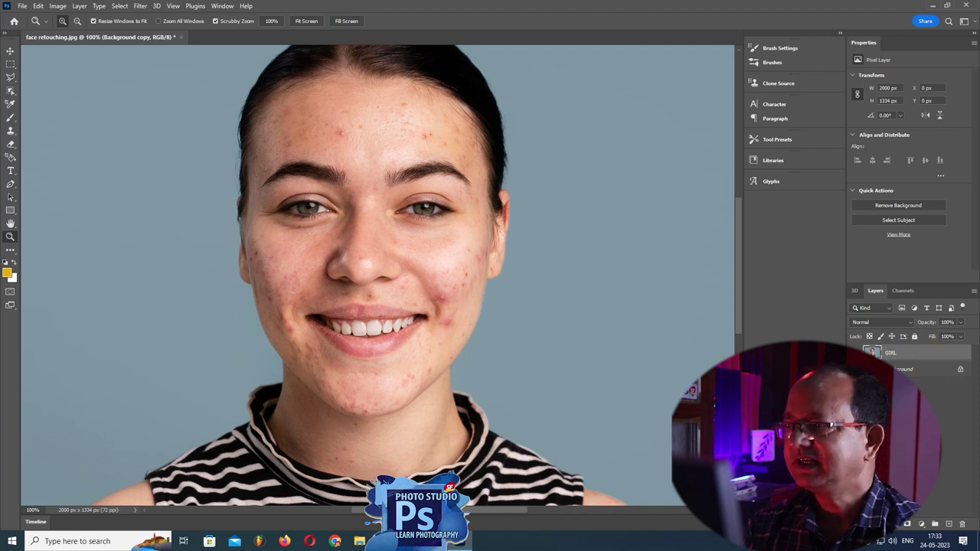
key("Return")
left_click(890, 352)
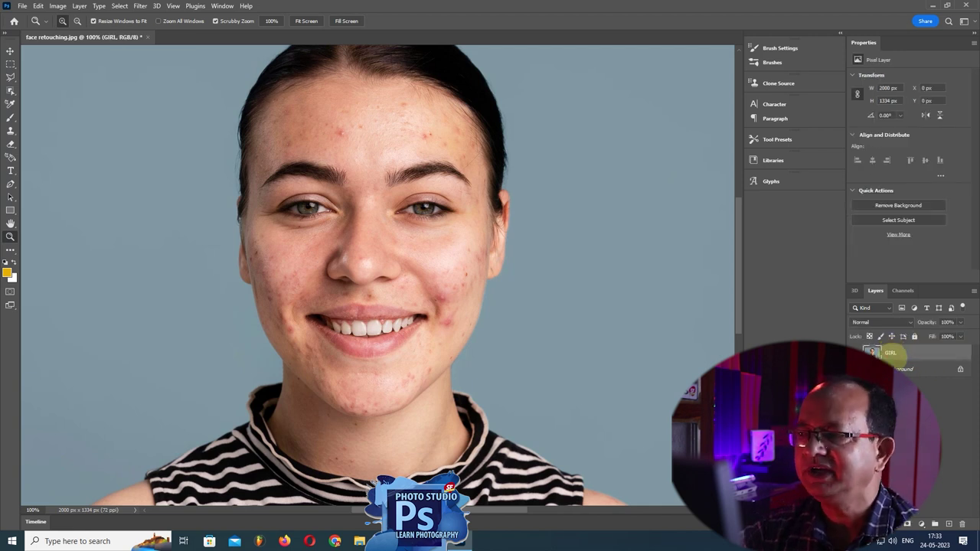
right_click(892, 353)
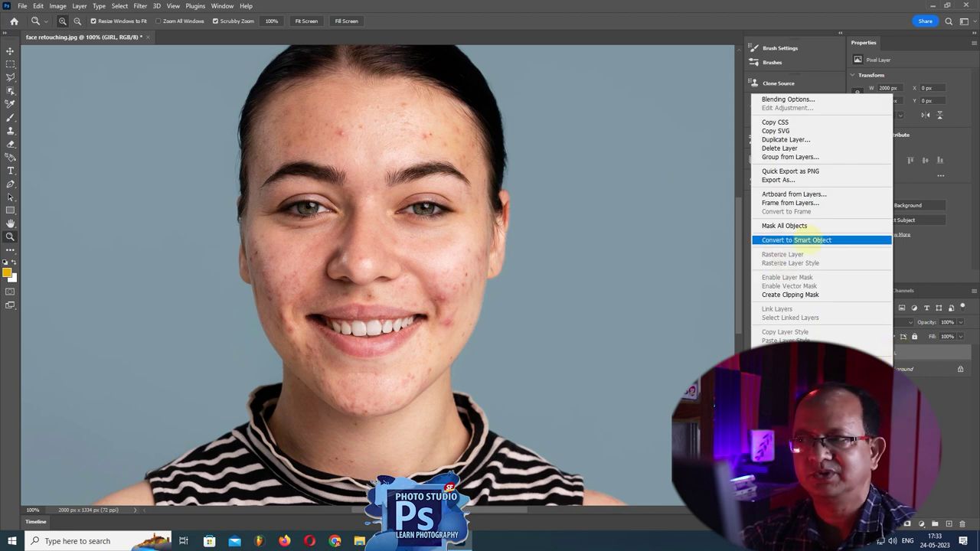
left_click(805, 240)
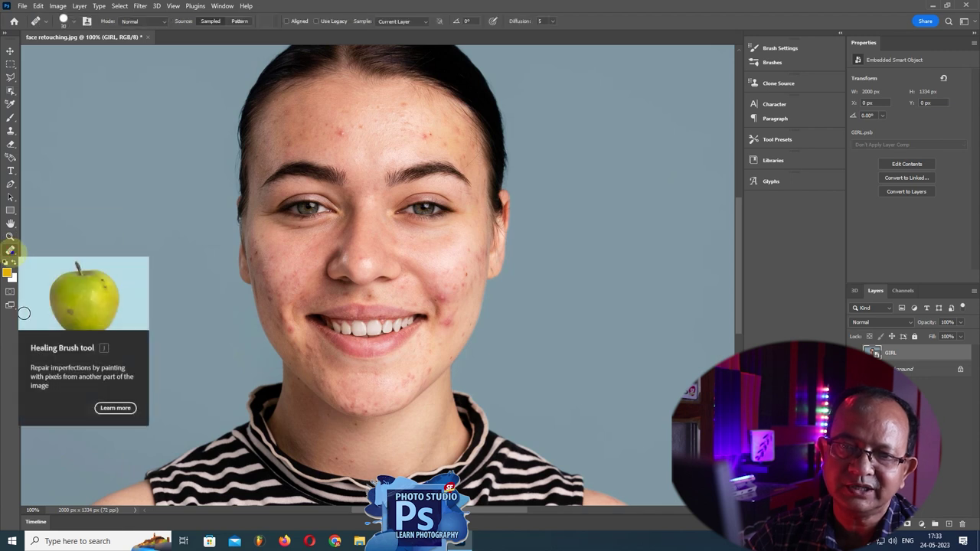
Select the Healing Brush tool and zoom in to 200% on the cheeks and forehead
left_click(10, 250)
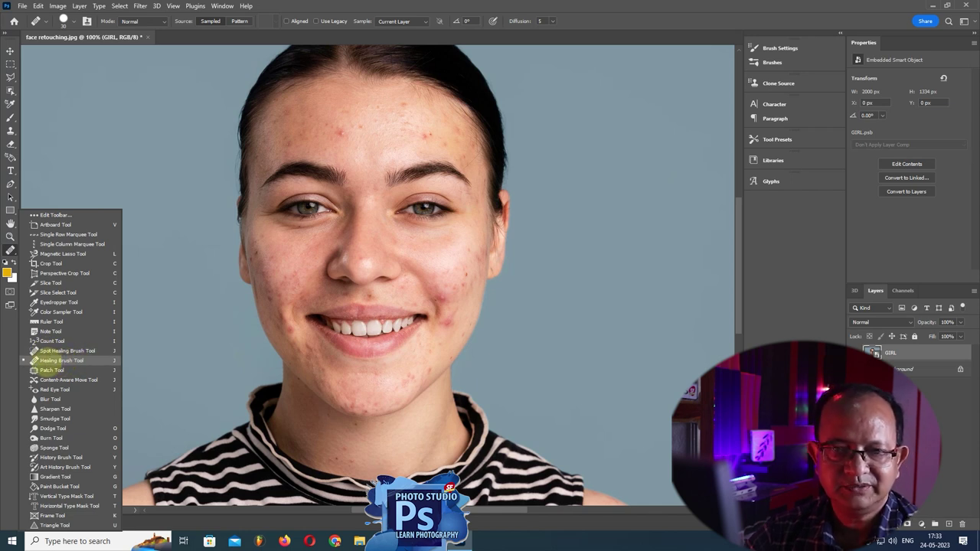
left_click(54, 360)
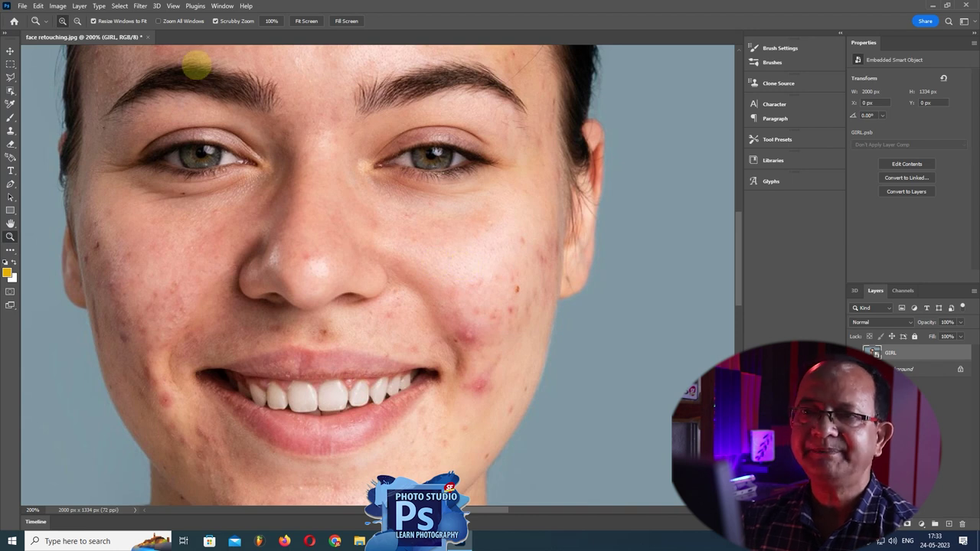
left_click(10, 249)
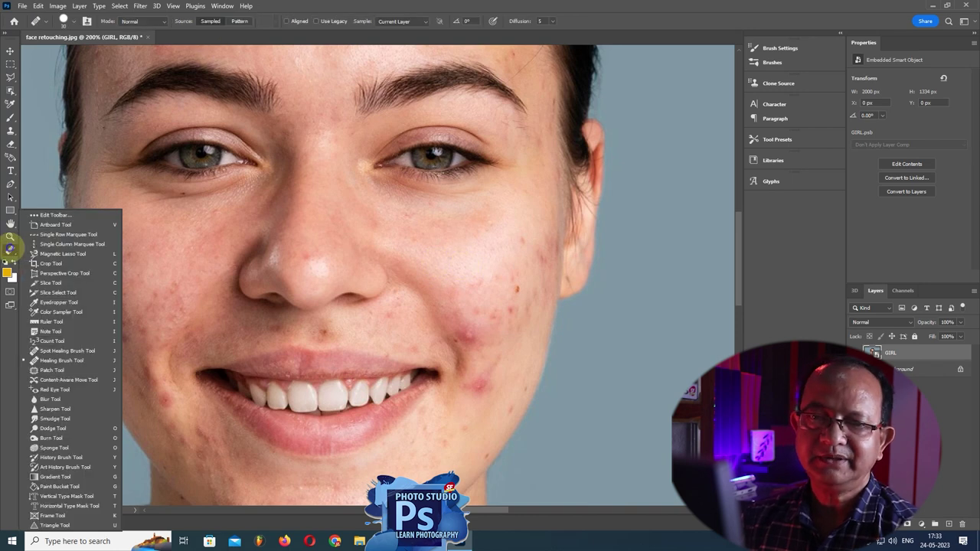
left_click(60, 360)
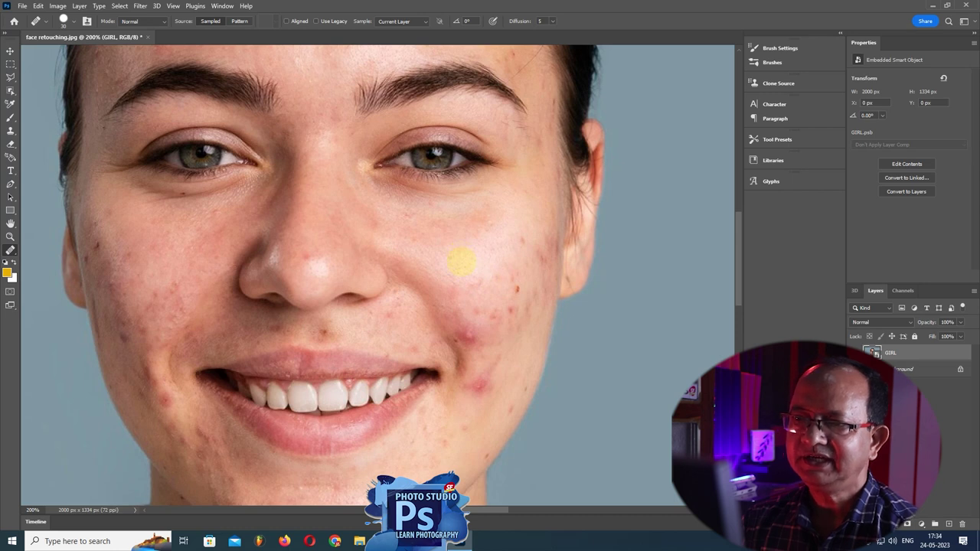
scroll(445, 242, "up", 3)
Rasterize the GIRL layer and heal the forehead and eyebrow-area blemishes
scroll(394, 227, "up", 2)
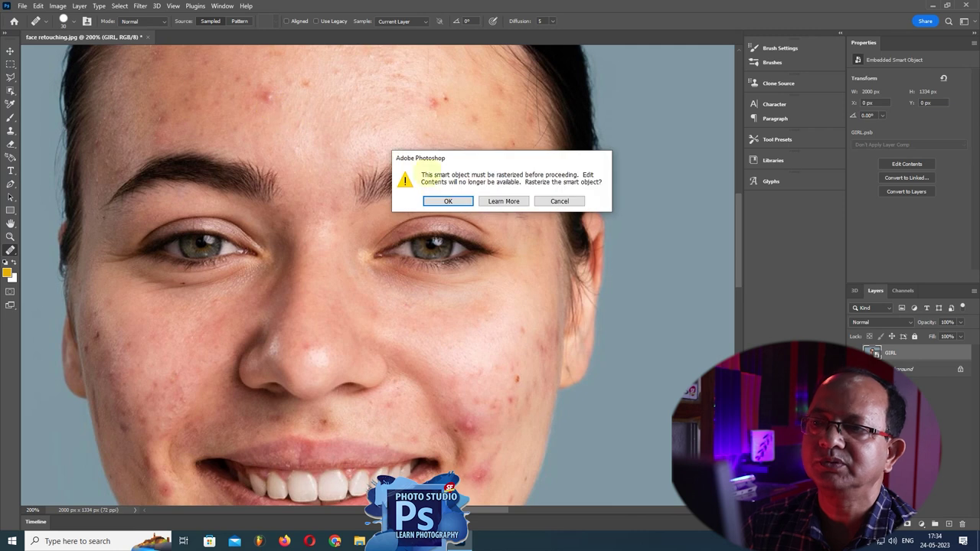
left_click(448, 201)
left_click(277, 103)
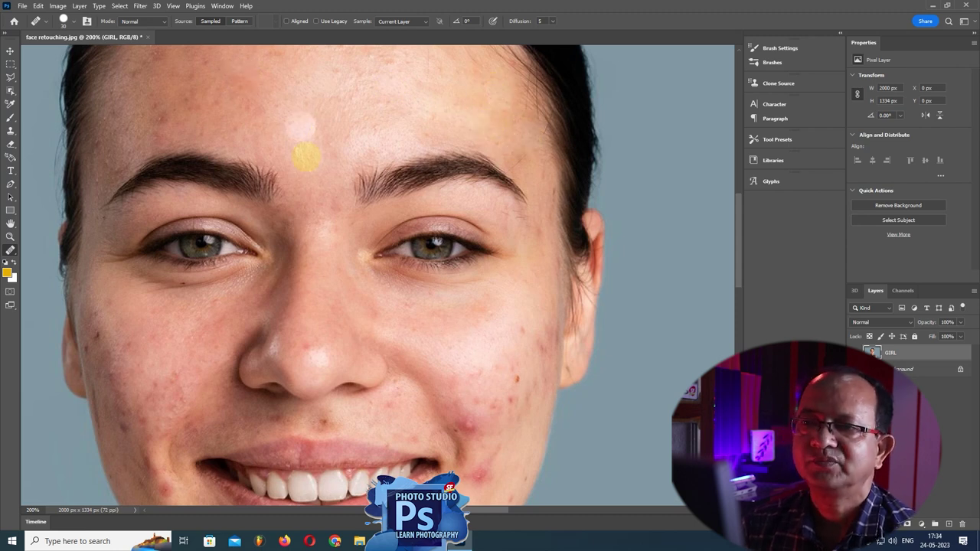
left_click(367, 217)
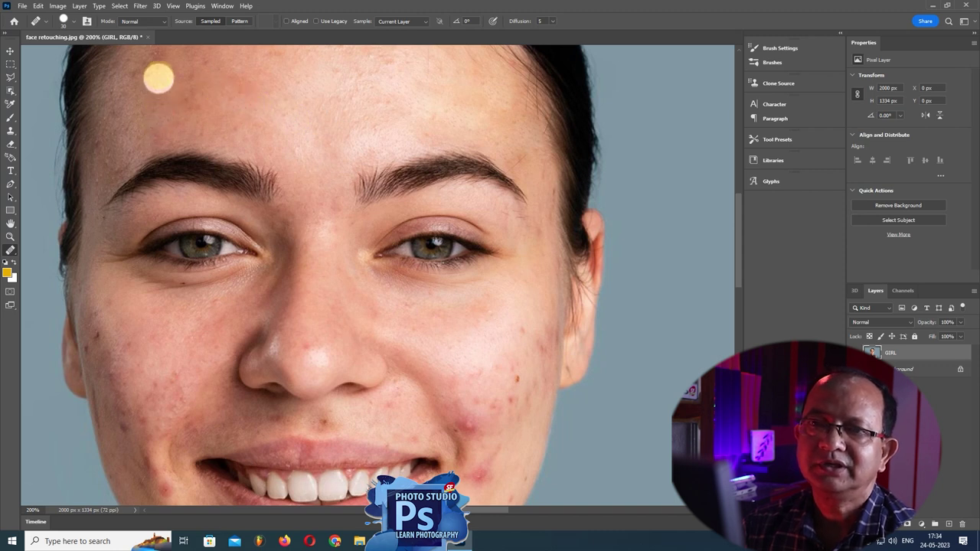
scroll(156, 75, "up", 1)
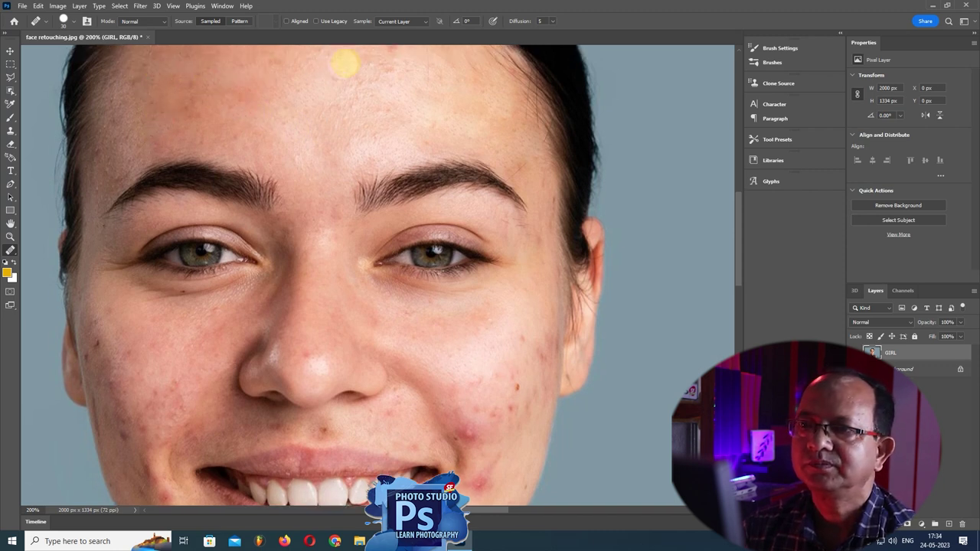
scroll(345, 66, "up", 2)
scroll(344, 68, "up", 3)
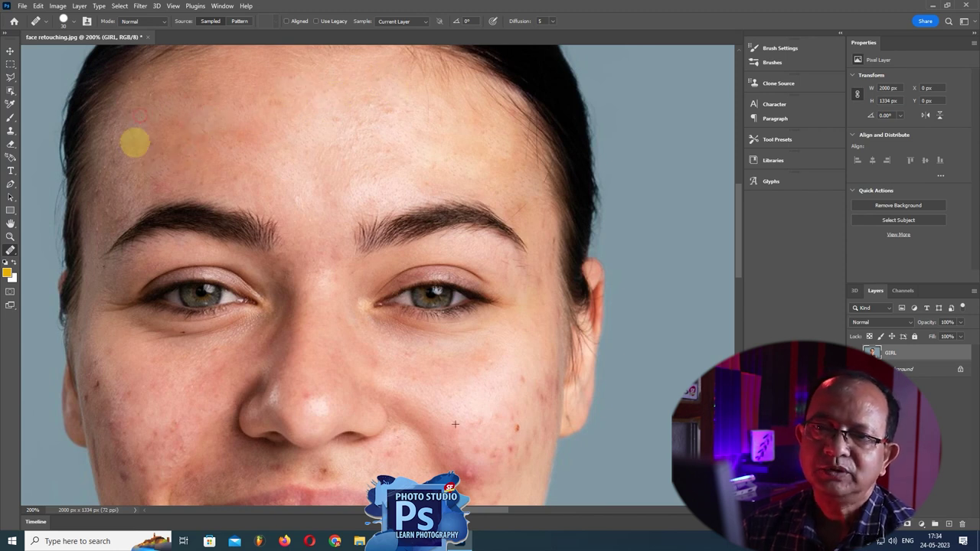
left_click(232, 129)
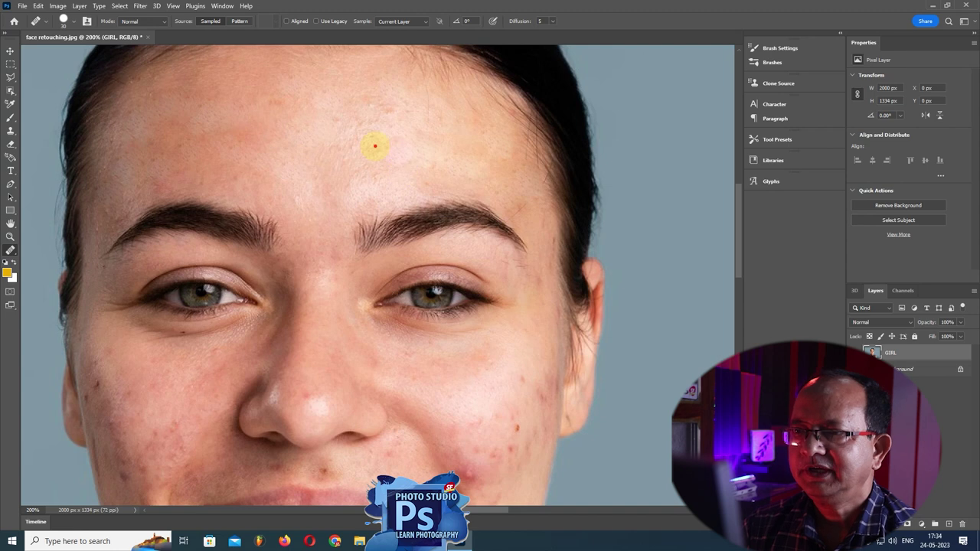
left_click(482, 221)
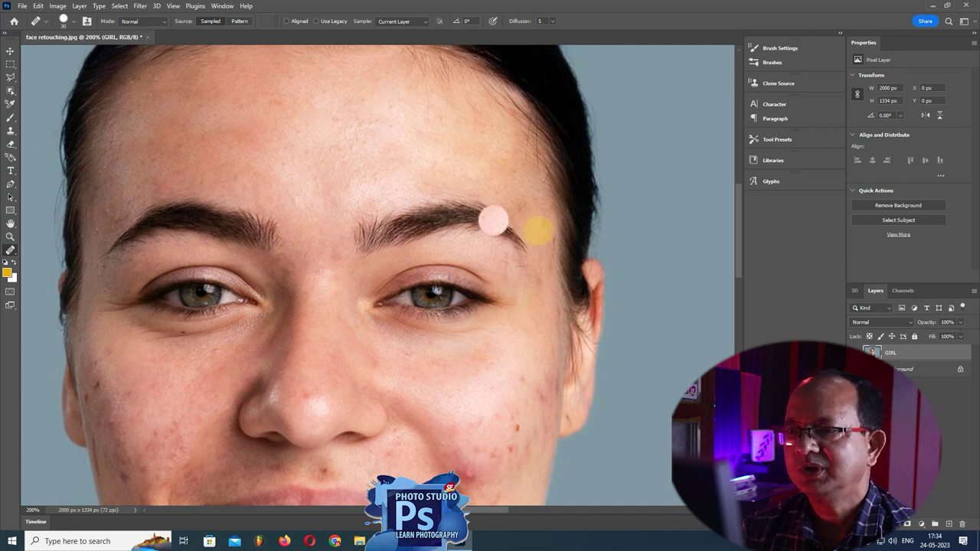
Heal the blemishes on the right cheek and around the chin
scroll(544, 237, "down", 3)
left_click(542, 314)
scroll(536, 325, "down", 3)
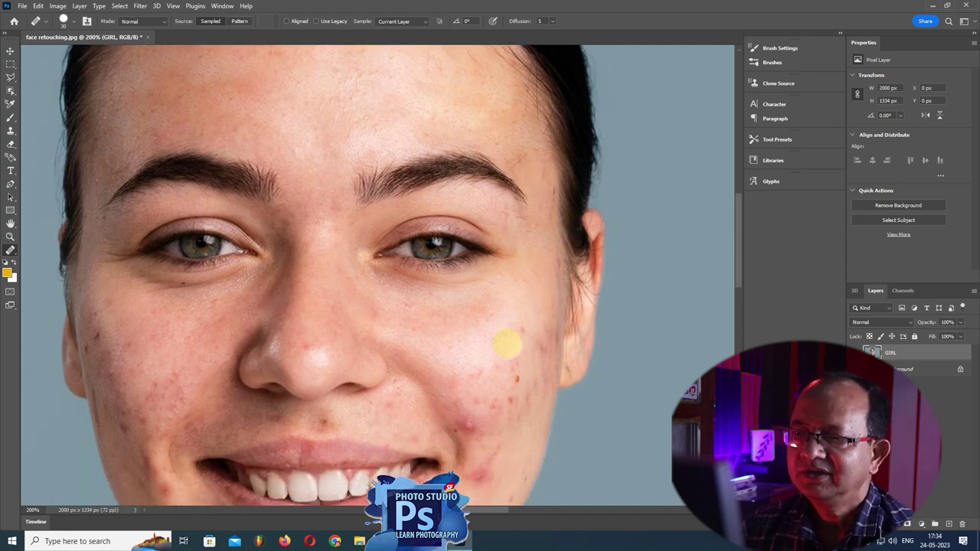
scroll(507, 306, "down", 2)
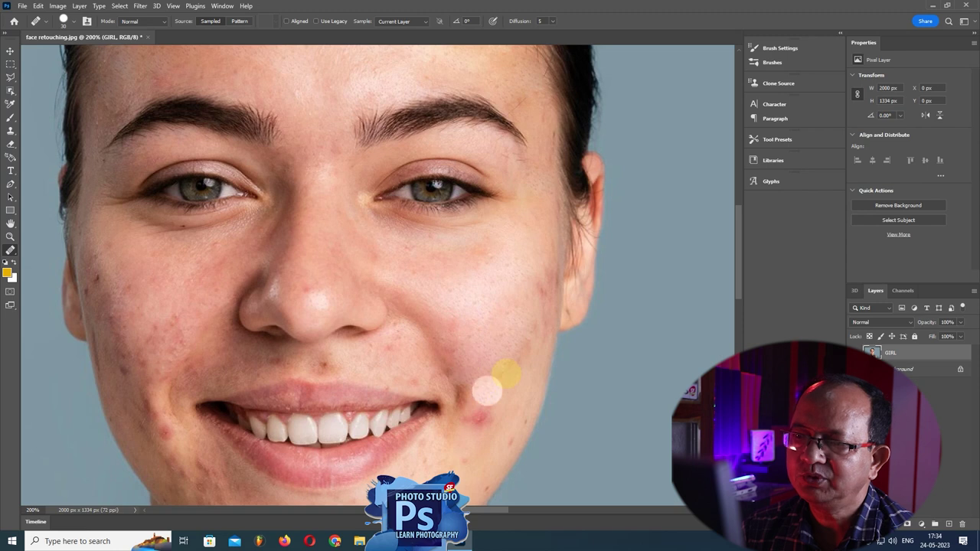
scroll(497, 382, "down", 2)
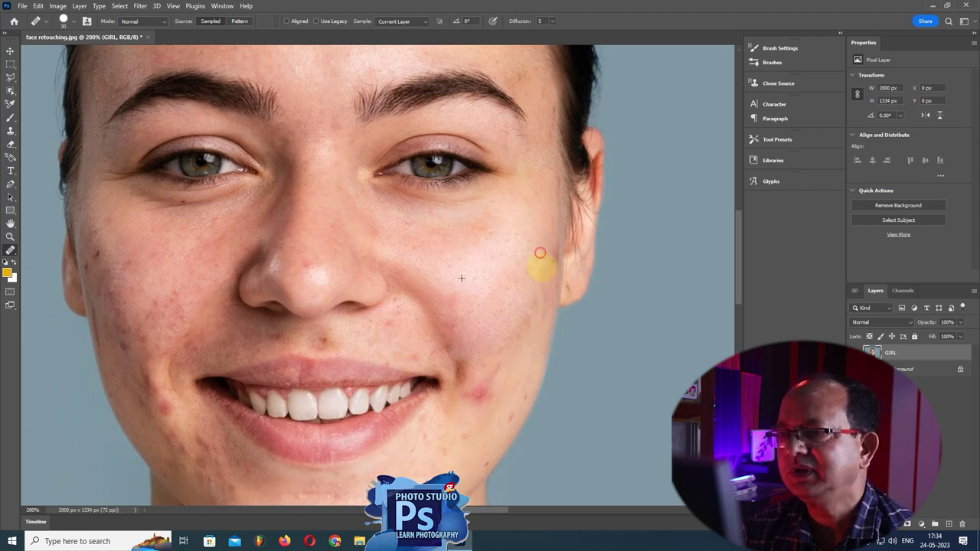
left_click(486, 387)
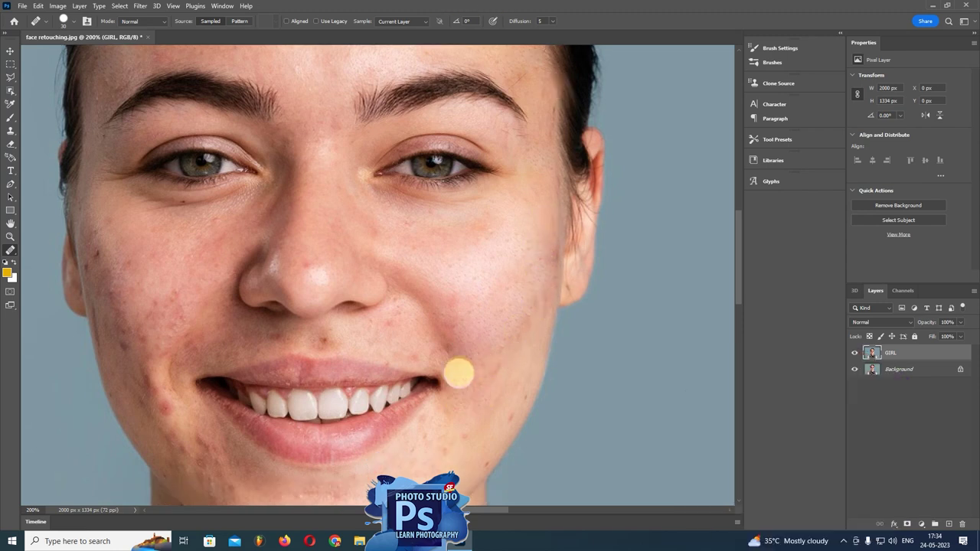
scroll(460, 223, "down", 5)
left_click(476, 380)
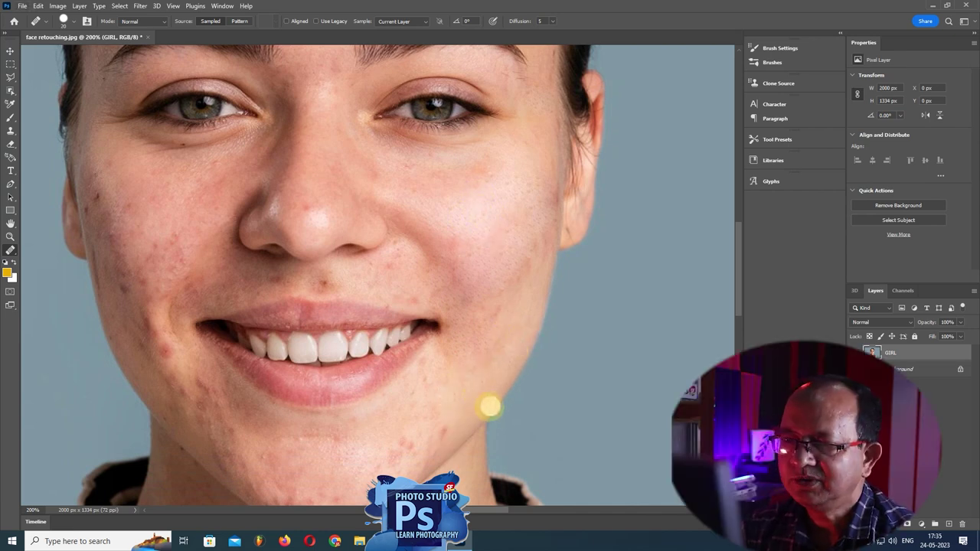
Heal the spots along the chin, on the left cheek and beside the mouth
left_click(490, 407)
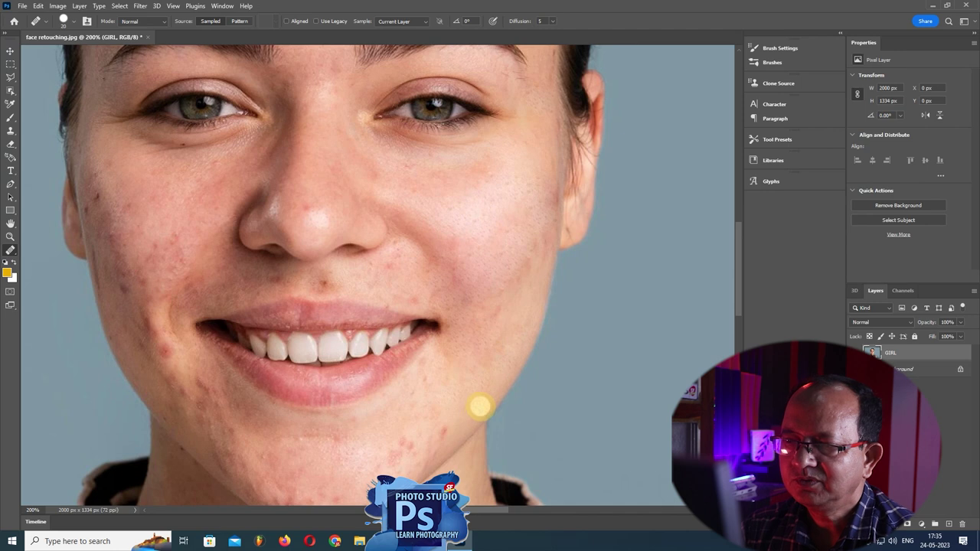
left_click(396, 458)
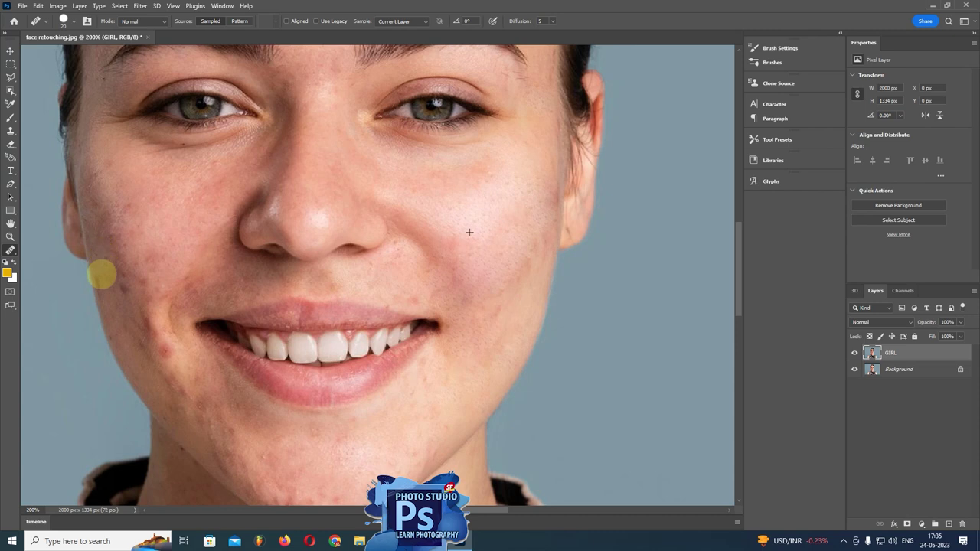
left_click(117, 280)
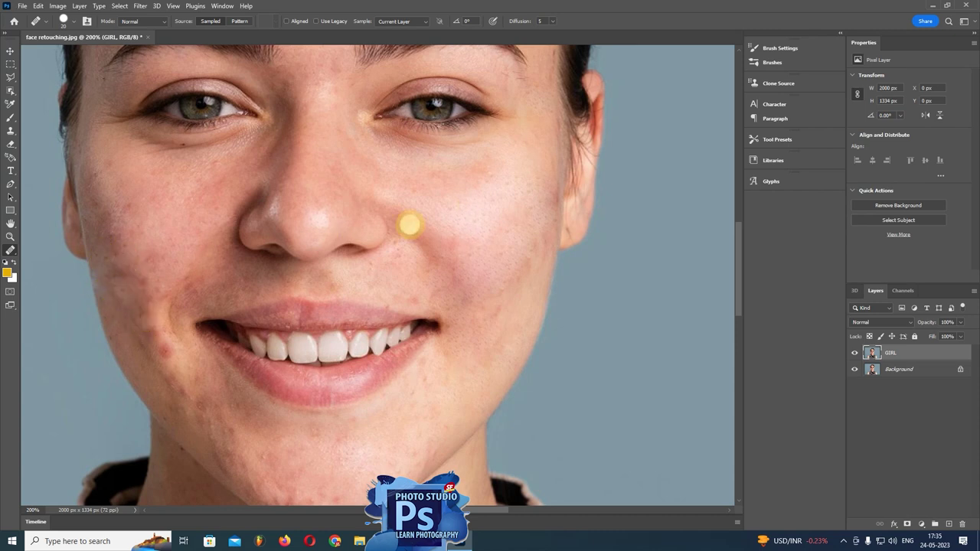
scroll(383, 372, "down", 2)
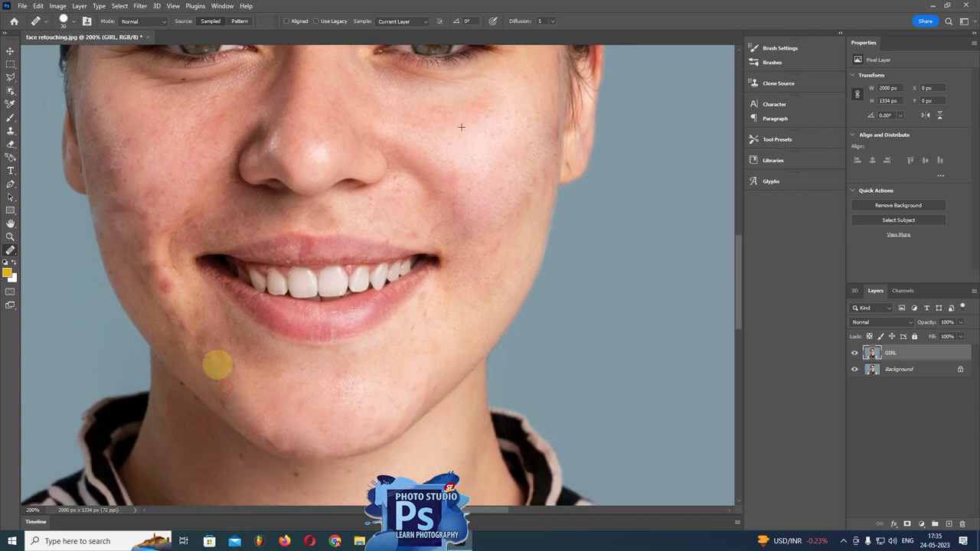
left_click(144, 272)
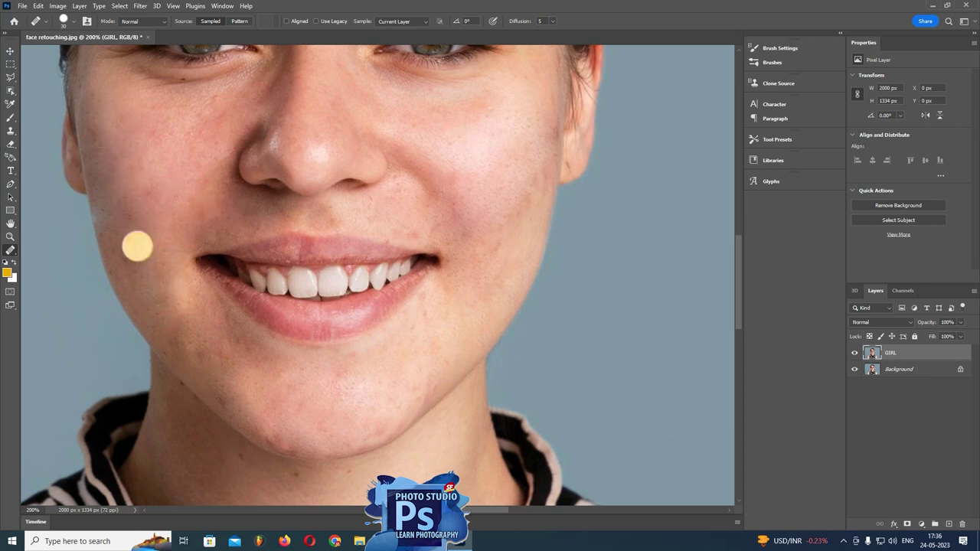
left_click(432, 313)
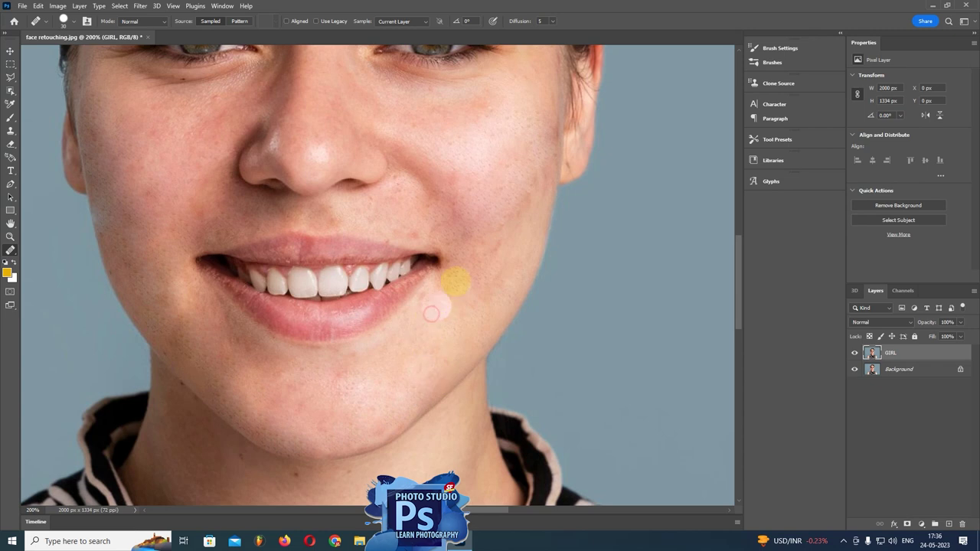
Heal the temple, forehead and under-eye spots, briefly trying the Spot Healing Brush
scroll(491, 228, "up", 1)
scroll(553, 96, "up", 3)
left_click(544, 195)
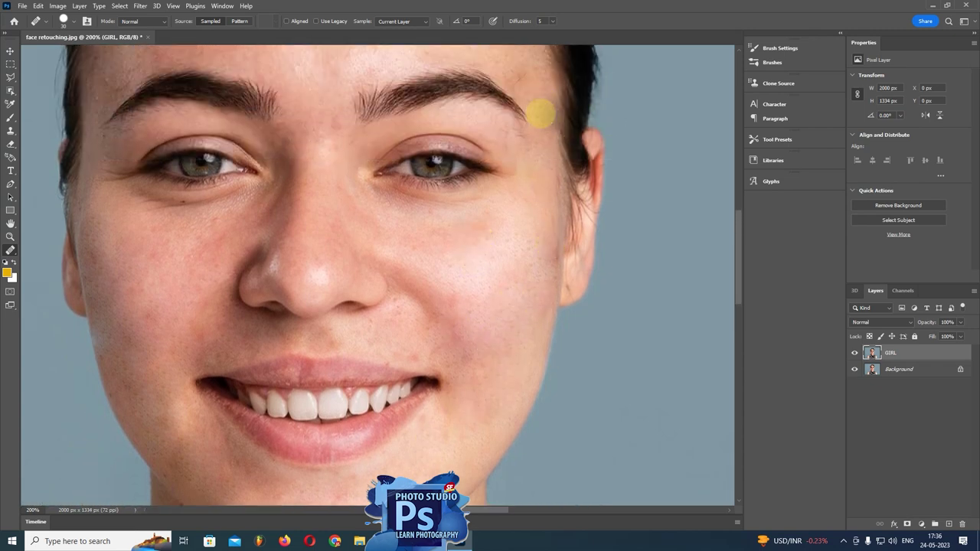
scroll(345, 122, "up", 5)
left_click(269, 145)
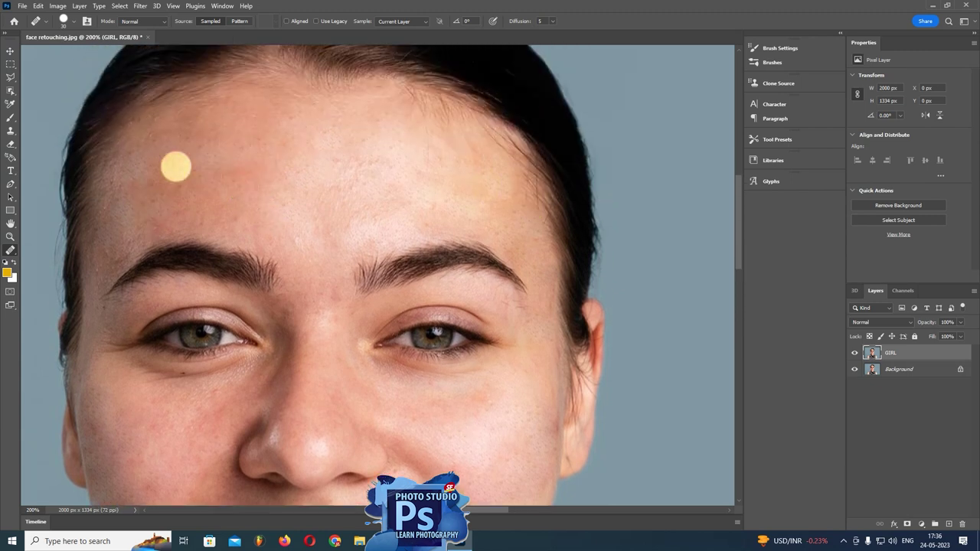
scroll(252, 187, "down", 2)
left_click(181, 304)
right_click(10, 250)
left_click(65, 297)
right_click(11, 250)
left_click(53, 358)
scroll(382, 395, "down", 10)
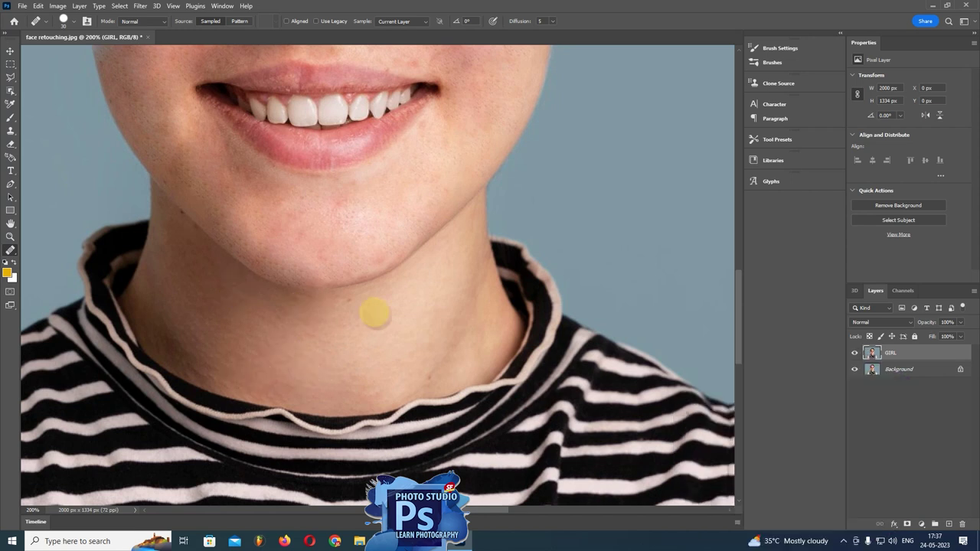
Heal the four red pimples and the small dark spot on the bare shoulder
scroll(460, 375, "down", 1)
scroll(536, 391, "right", 5)
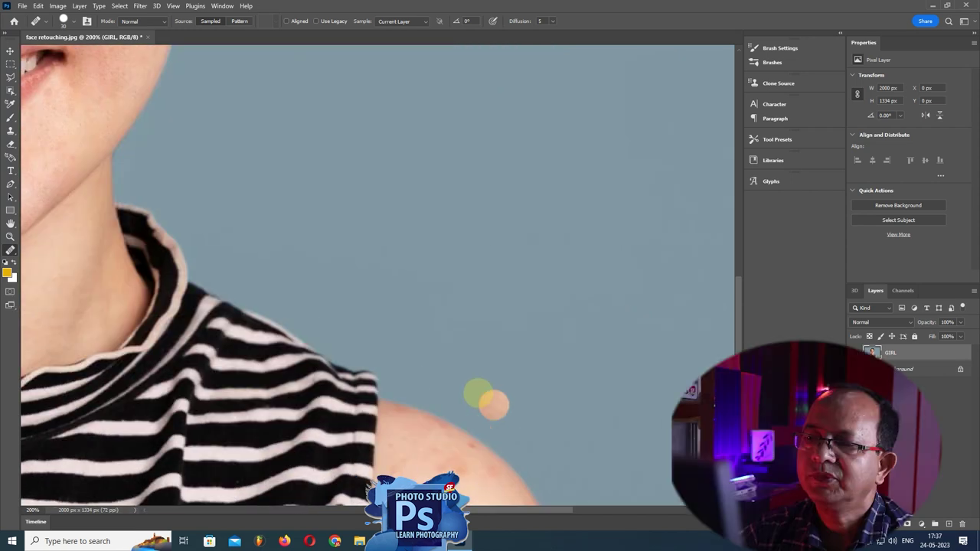
scroll(477, 378, "down", 1)
scroll(482, 427, "down", 4)
scroll(482, 431, "down", 1)
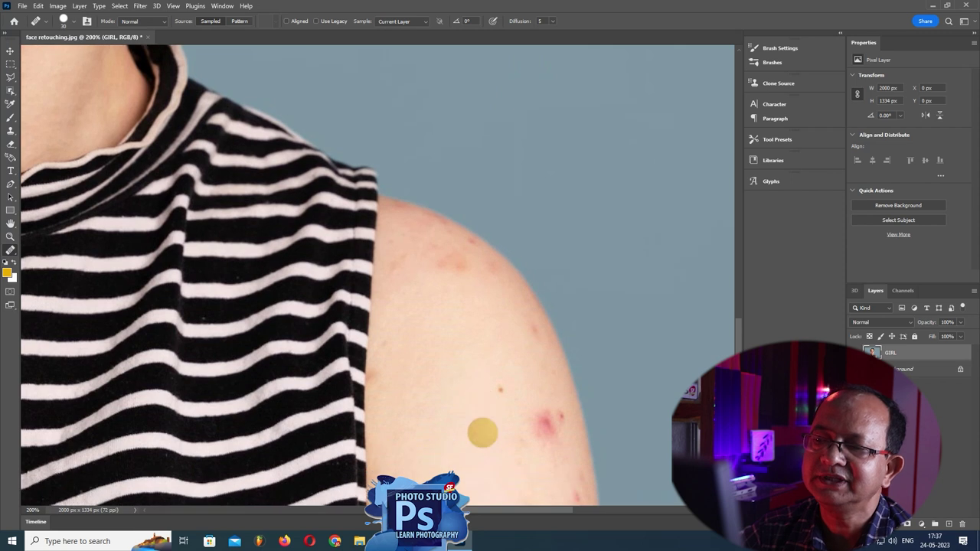
scroll(483, 433, "down", 2)
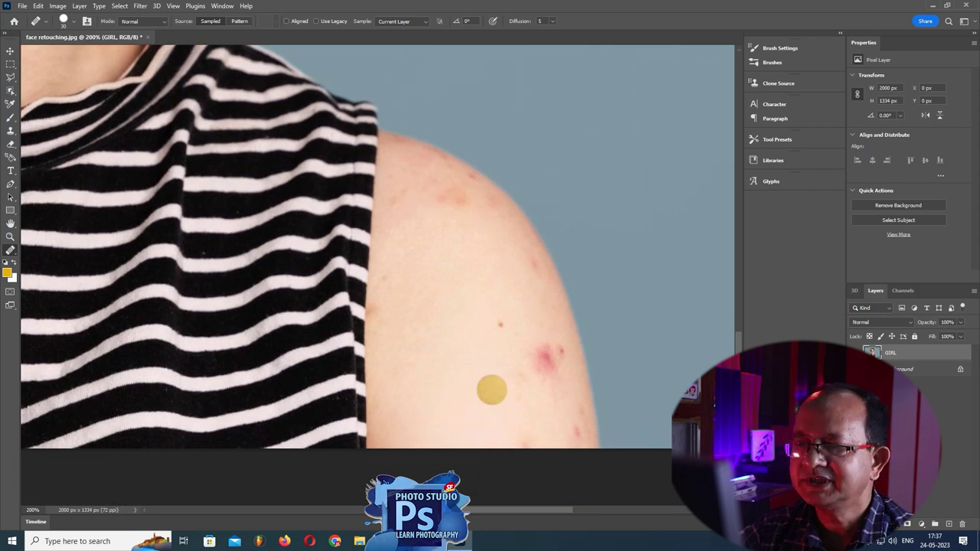
left_click(546, 357)
left_click(500, 324)
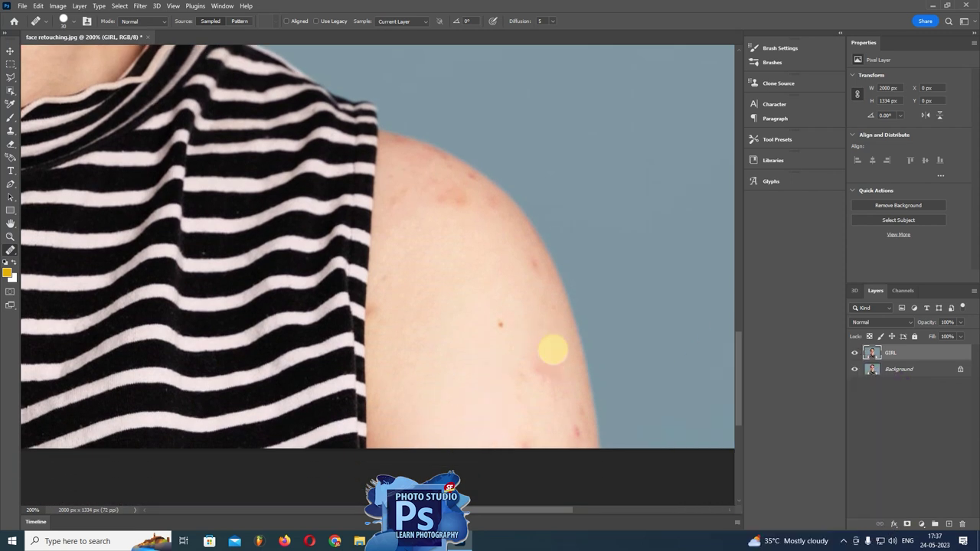
left_click(532, 264)
left_click(462, 200)
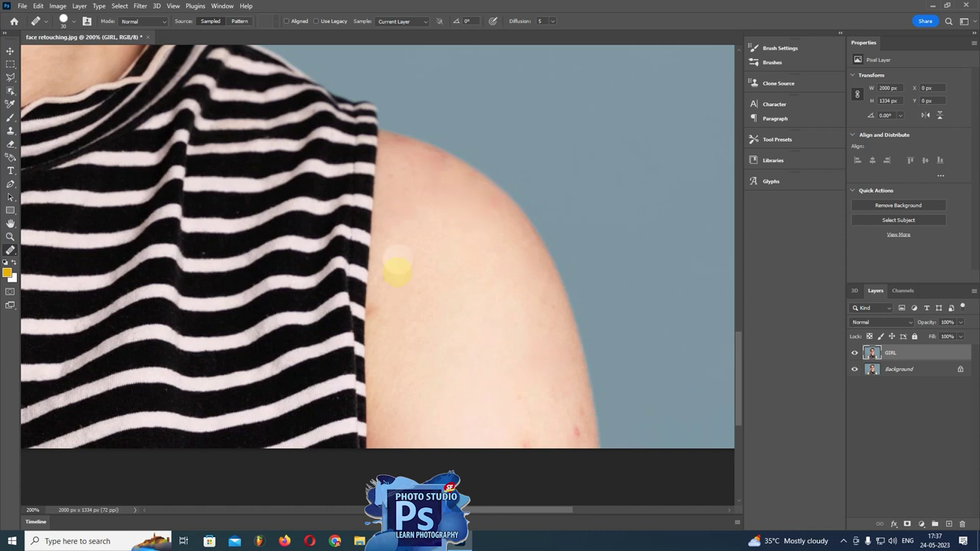
scroll(542, 362, "down", 1)
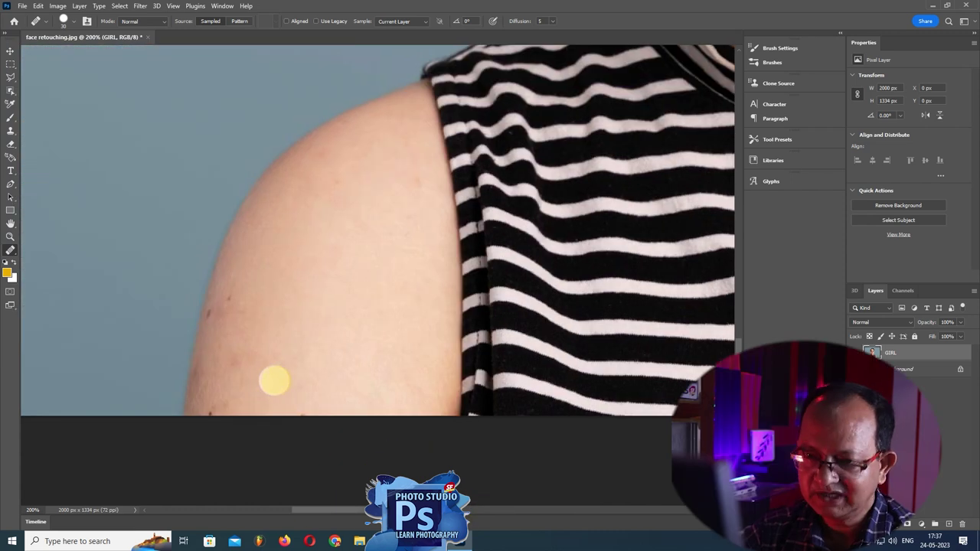
left_click(233, 300)
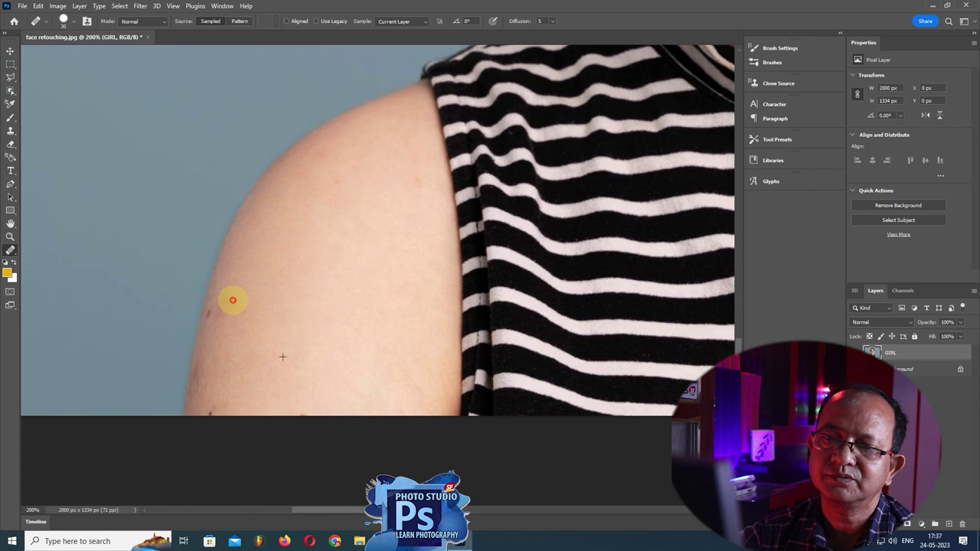
left_click(10, 236)
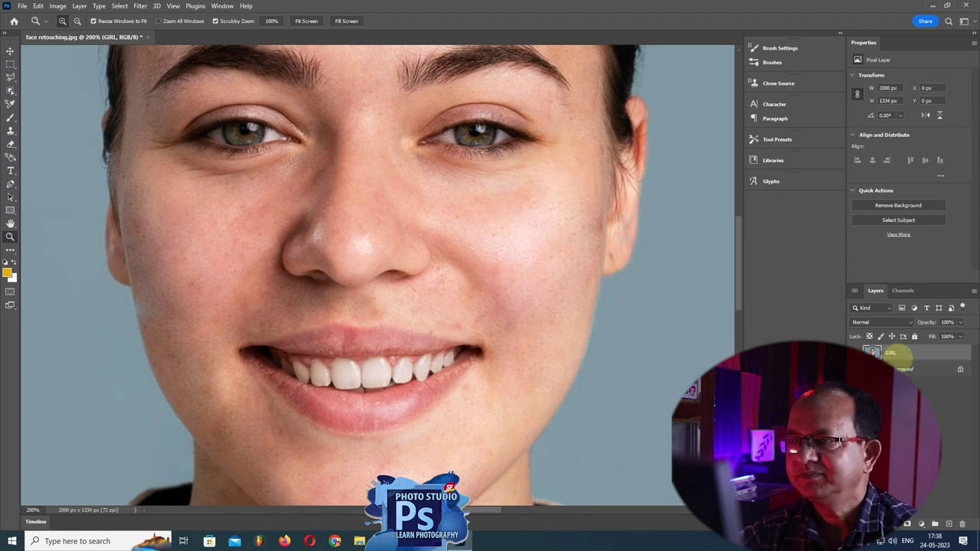
Duplicate the healed GIRL layer to create a GIRL copy layer on top
key("ctrl+j")
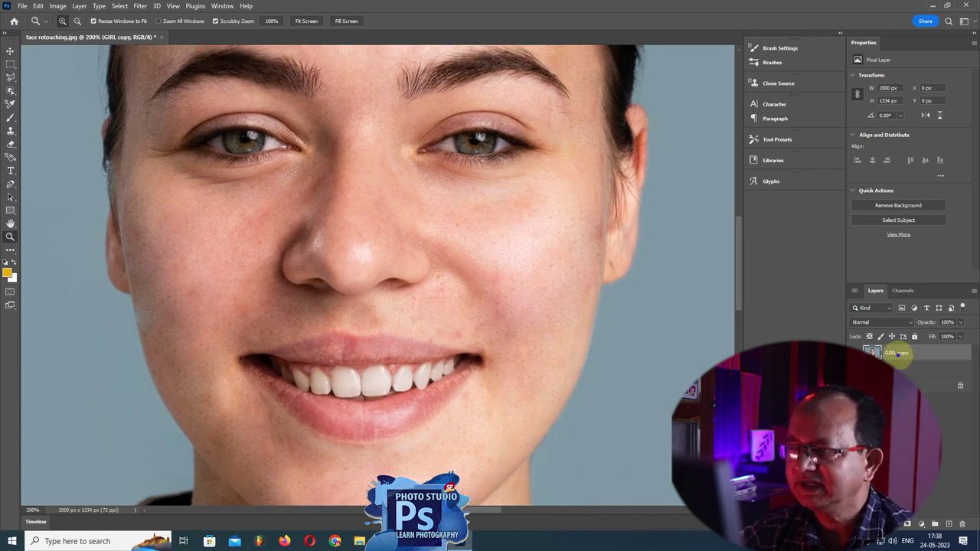
right_click(902, 354)
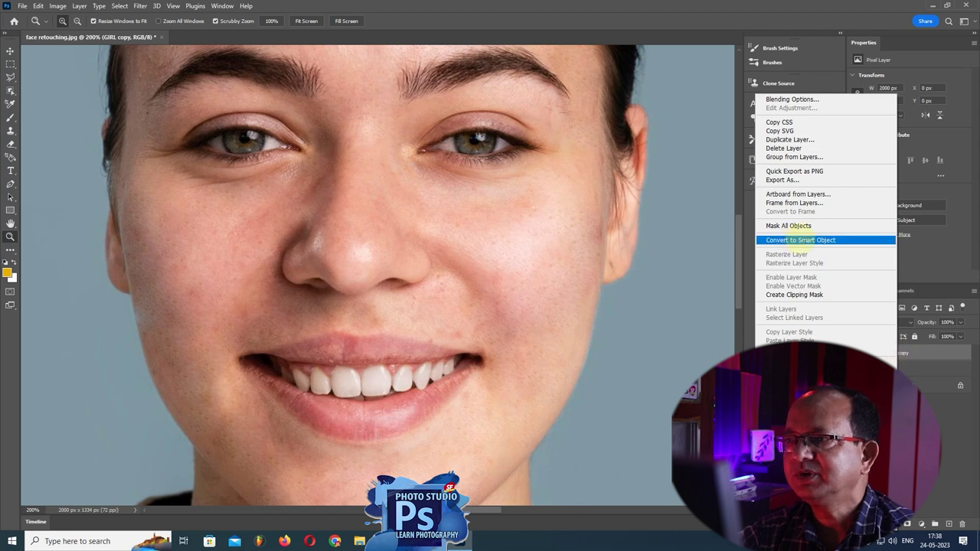
Convert GIRL copy to a smart object and set its blend mode to Vivid Light
left_click(816, 240)
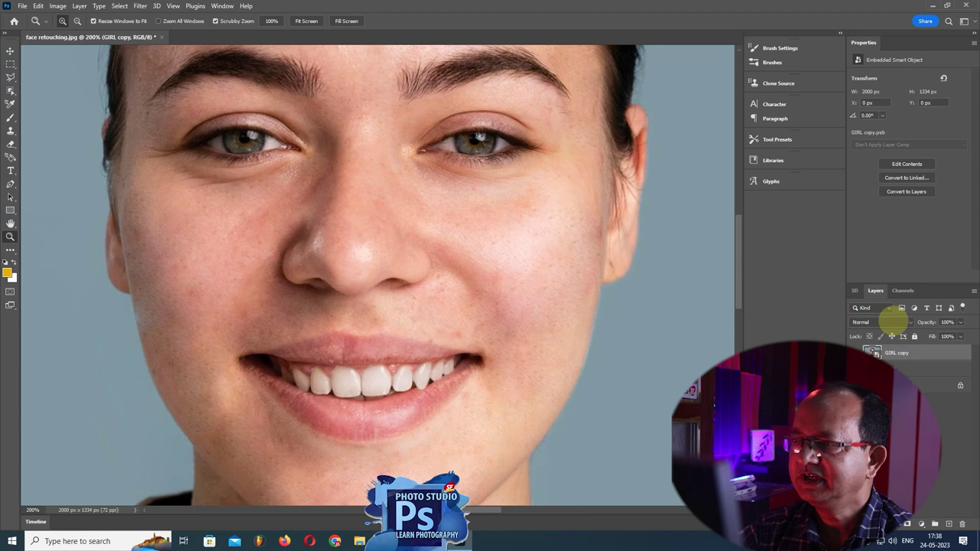
left_click(894, 322)
key("Escape")
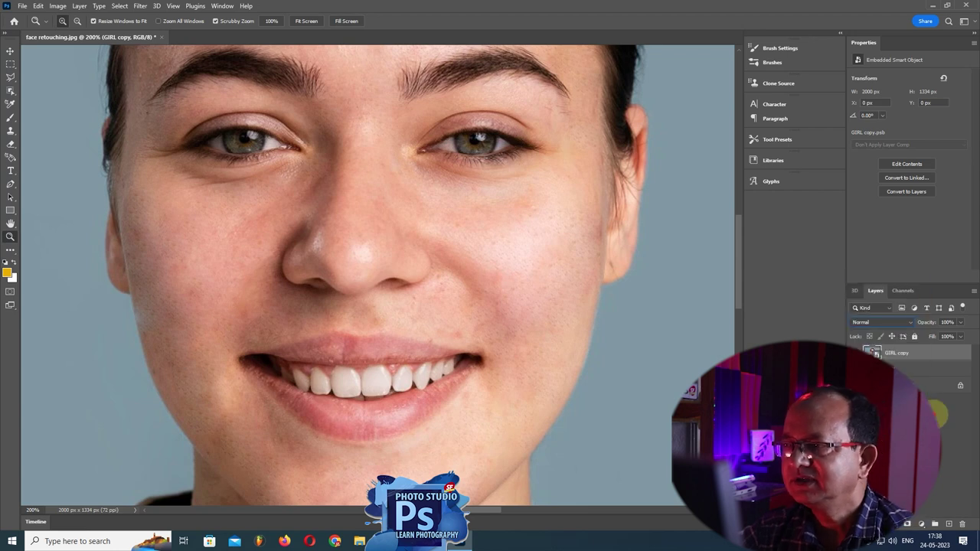
right_click(901, 354)
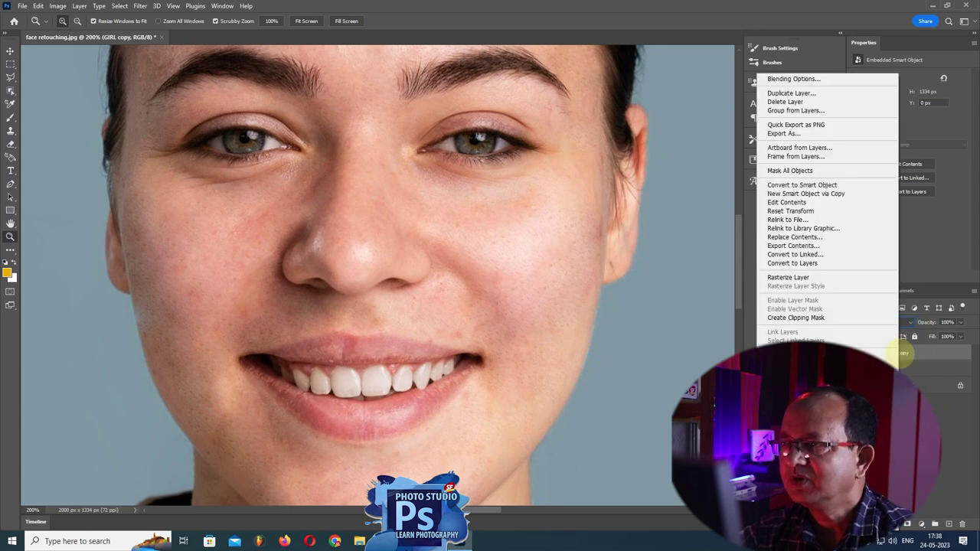
left_click(901, 354)
right_click(898, 352)
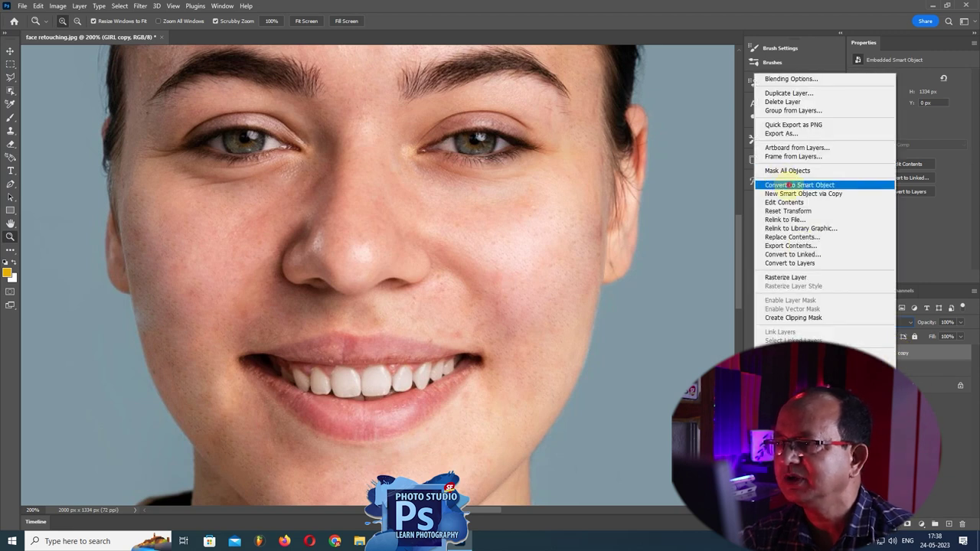
left_click(788, 185)
left_click(873, 322)
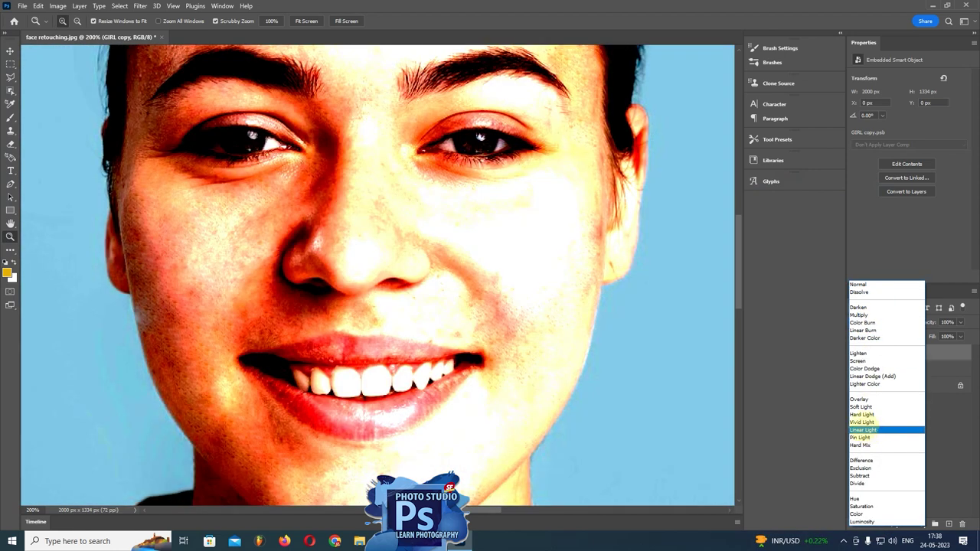
left_click(862, 422)
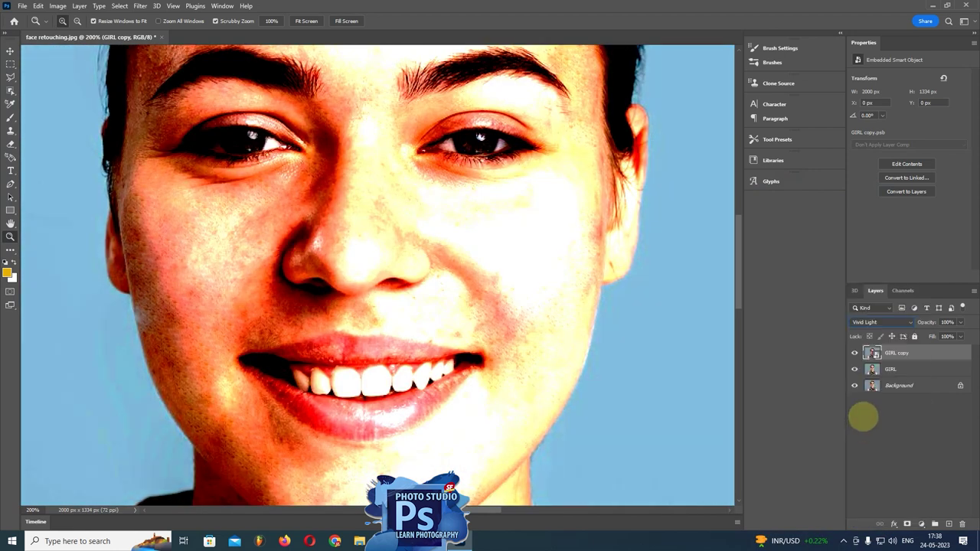
left_click(58, 7)
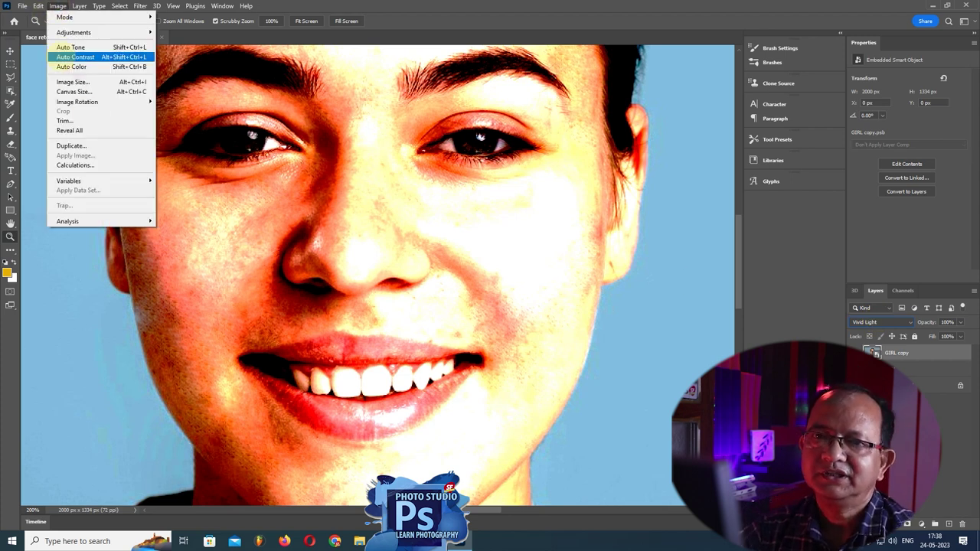
mouse_move(73, 32)
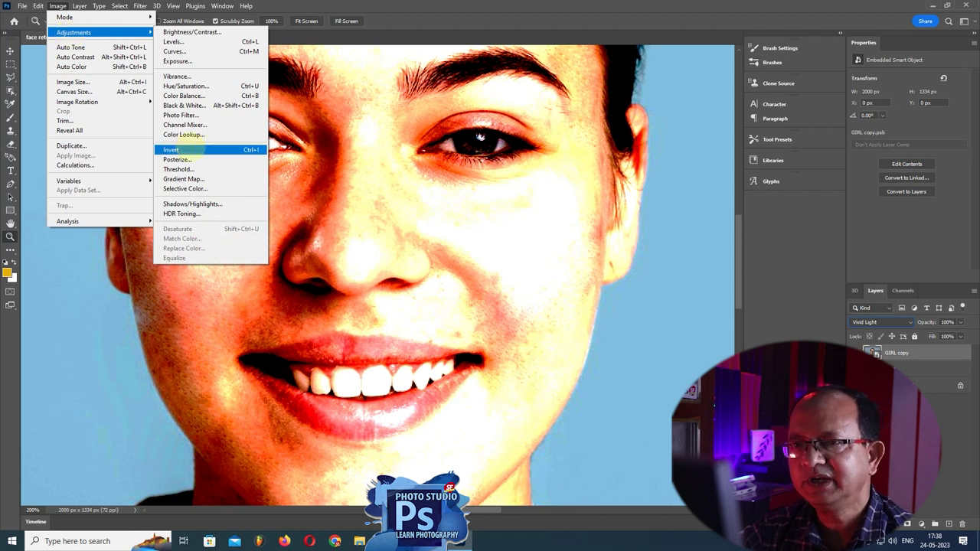
Invert GIRL copy and apply a High Pass smart filter with a 4.0-pixel radius
left_click(188, 150)
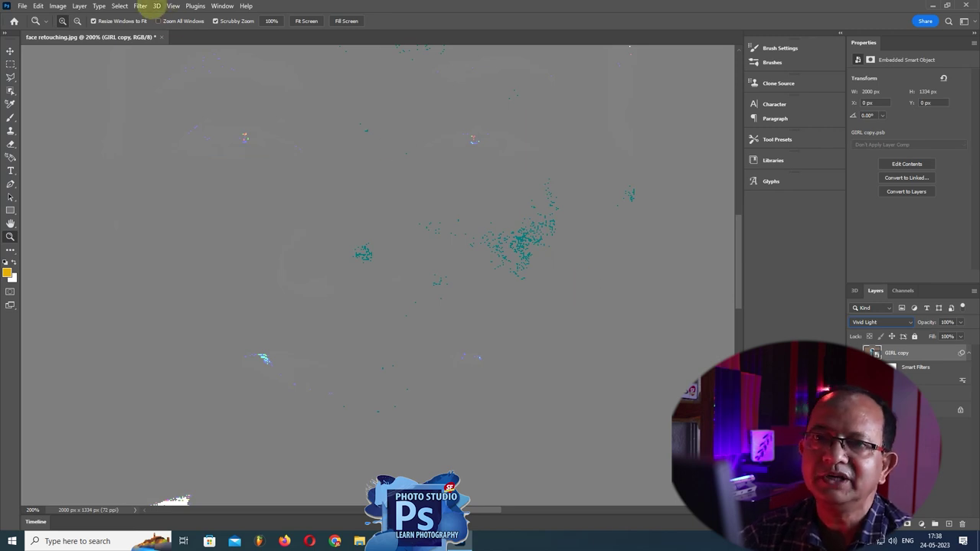
left_click(141, 6)
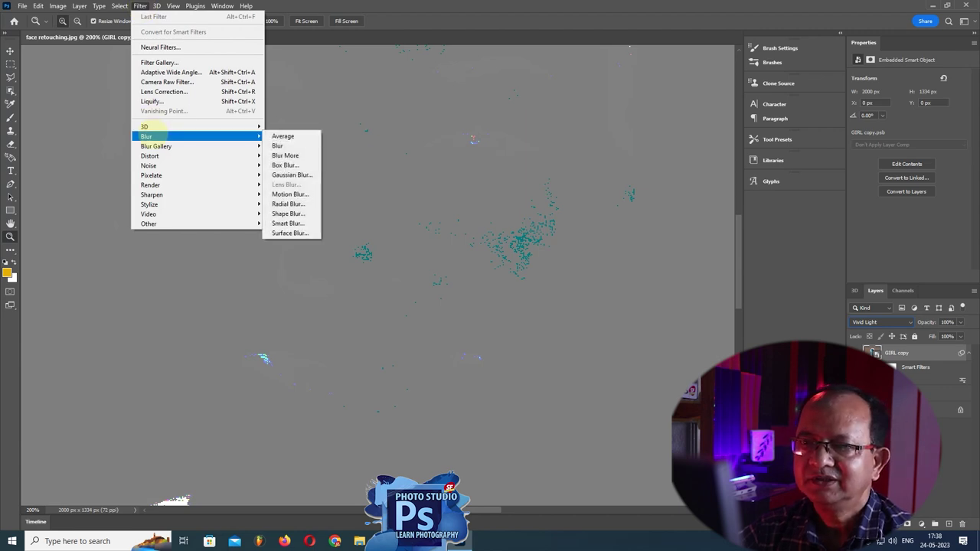
mouse_move(150, 224)
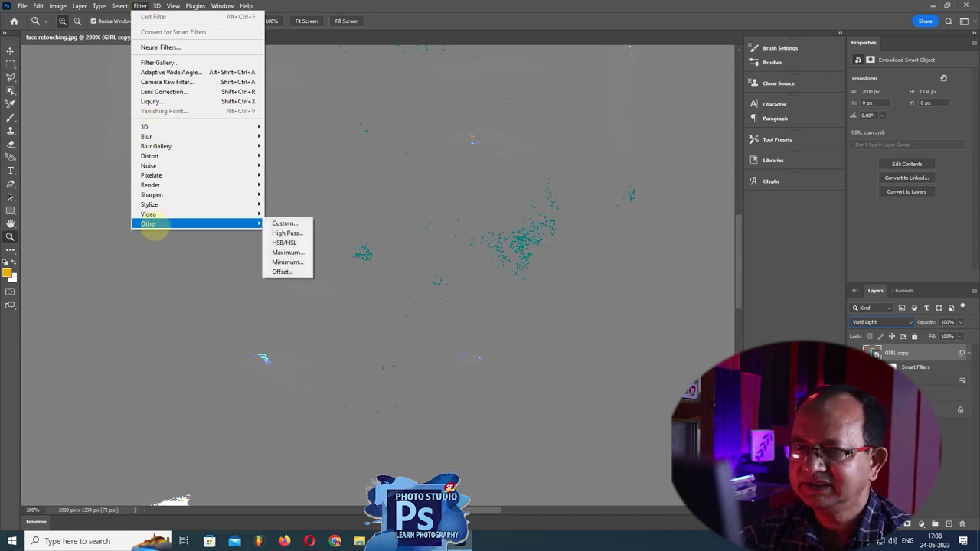
left_click(286, 232)
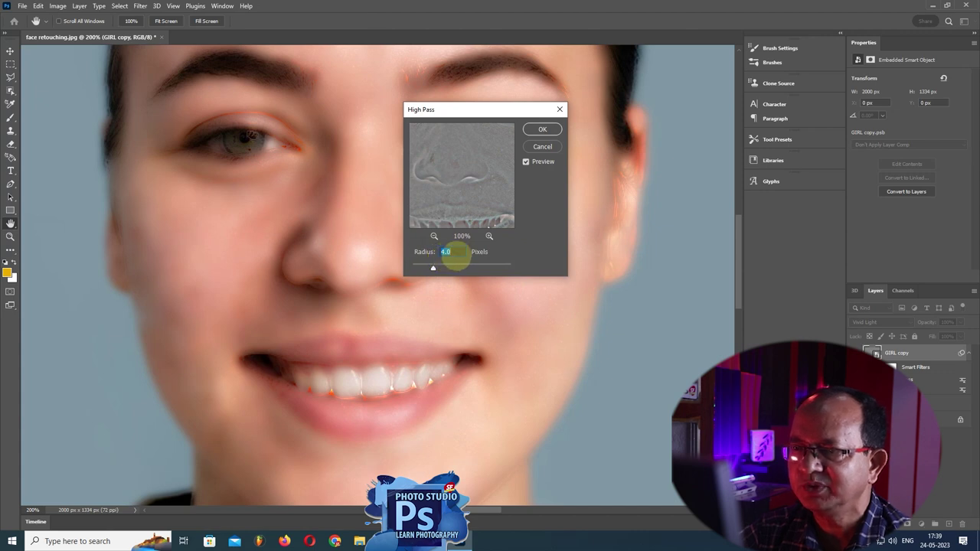
left_click_drag(433, 268, 428, 268)
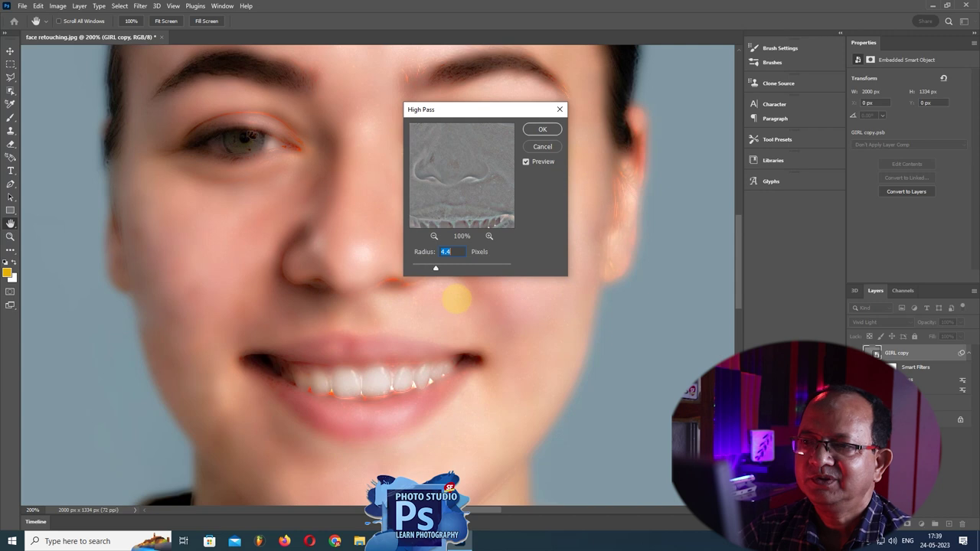
left_click_drag(435, 268, 434, 268)
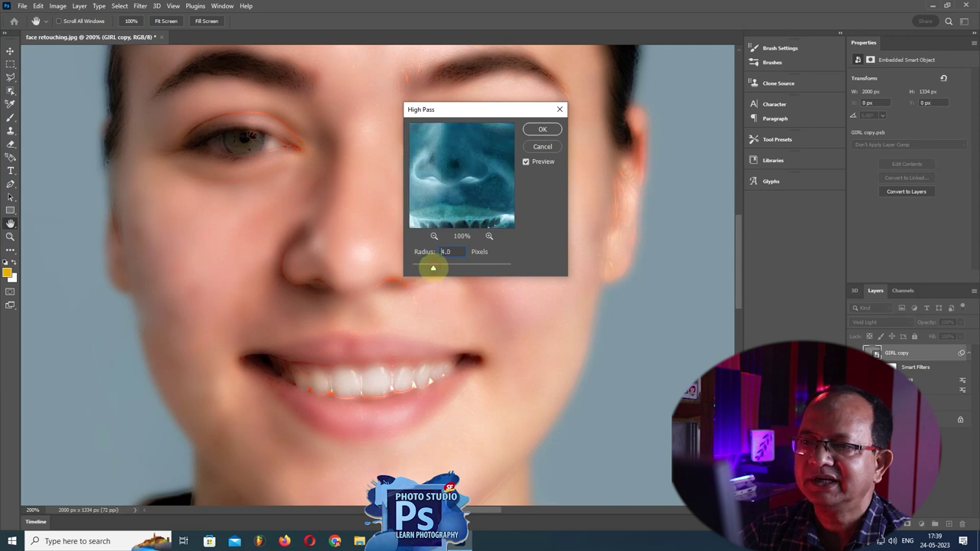
left_click(543, 129)
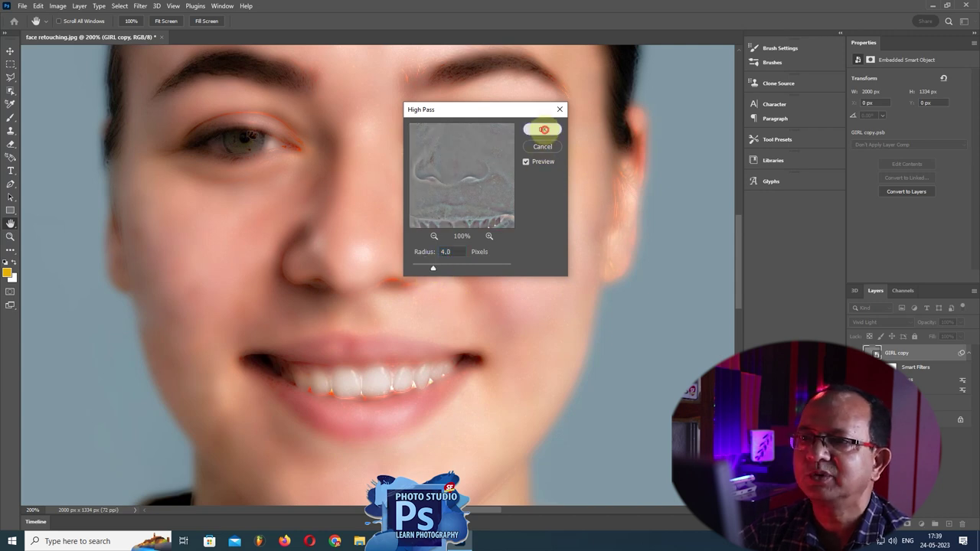
Apply a 1.4-pixel Gaussian Blur smart filter to GIRL copy and add a layer mask
left_click(140, 7)
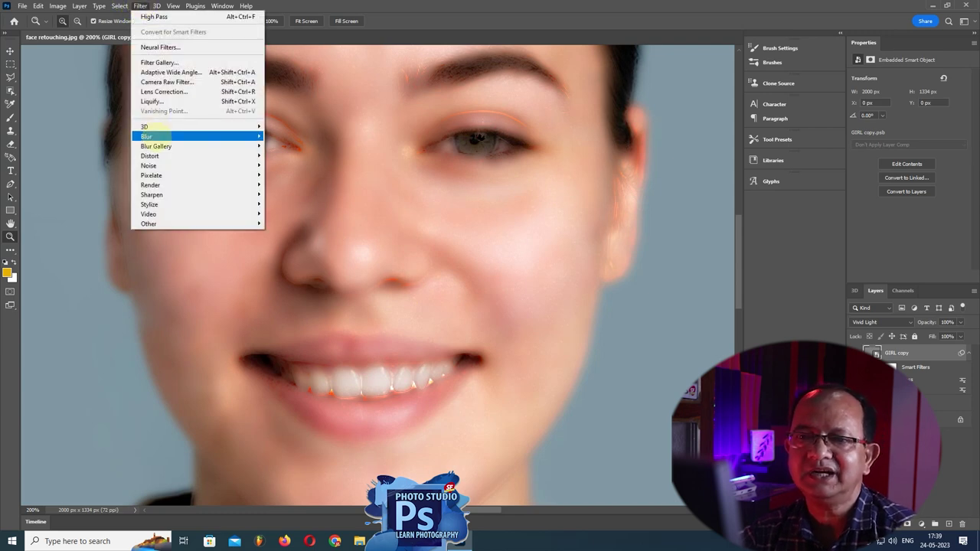
mouse_move(147, 137)
left_click(291, 175)
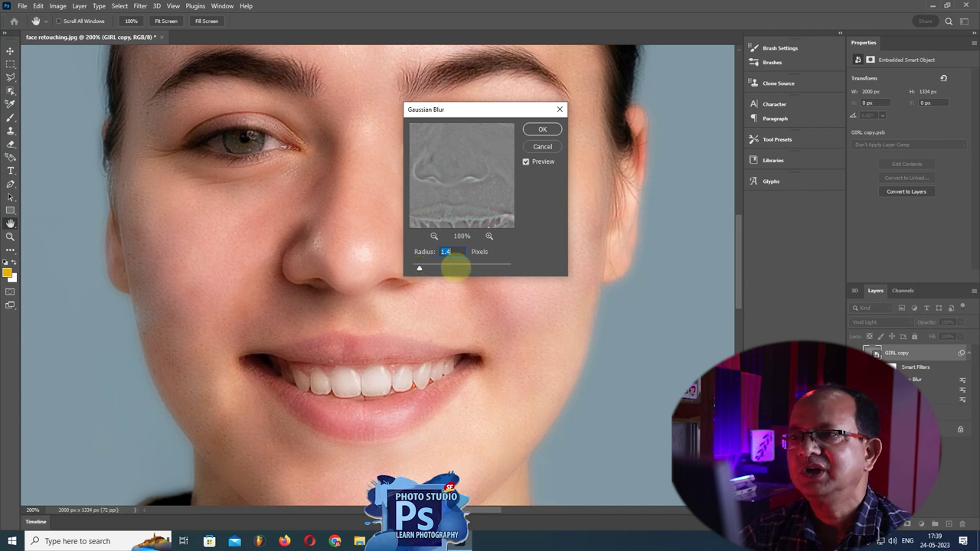
left_click(542, 128)
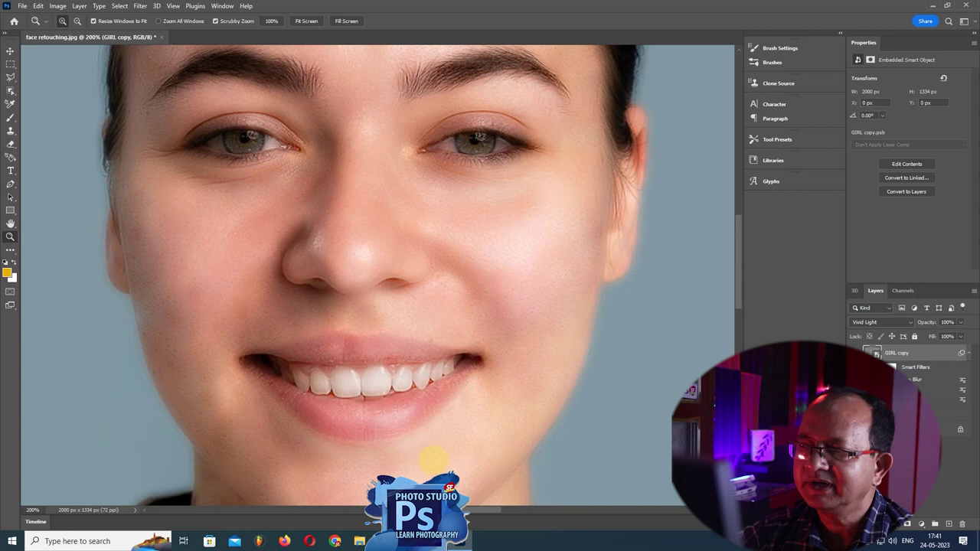
left_click(921, 525)
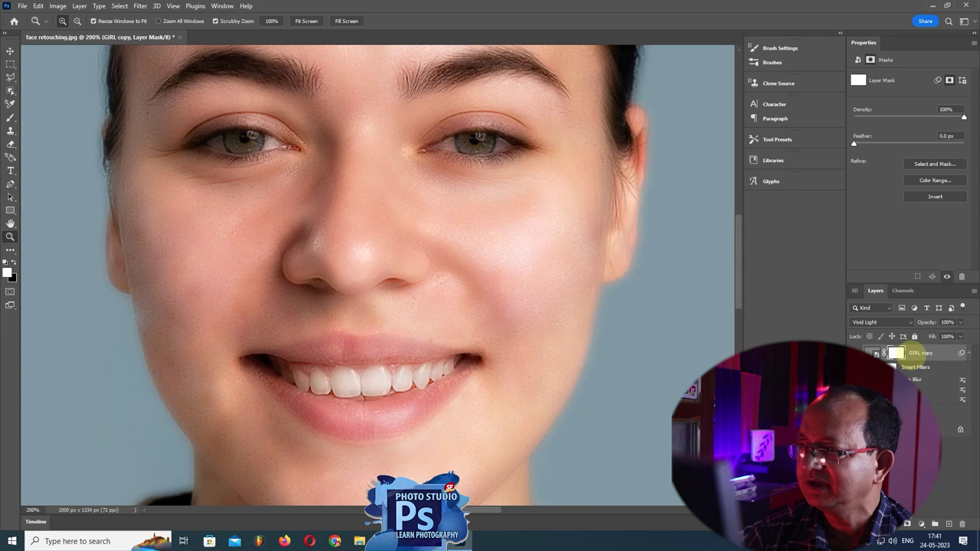
Invert GIRL copy's layer mask to black to hide the smoothing, with the Brush tool ready
key("ctrl+i")
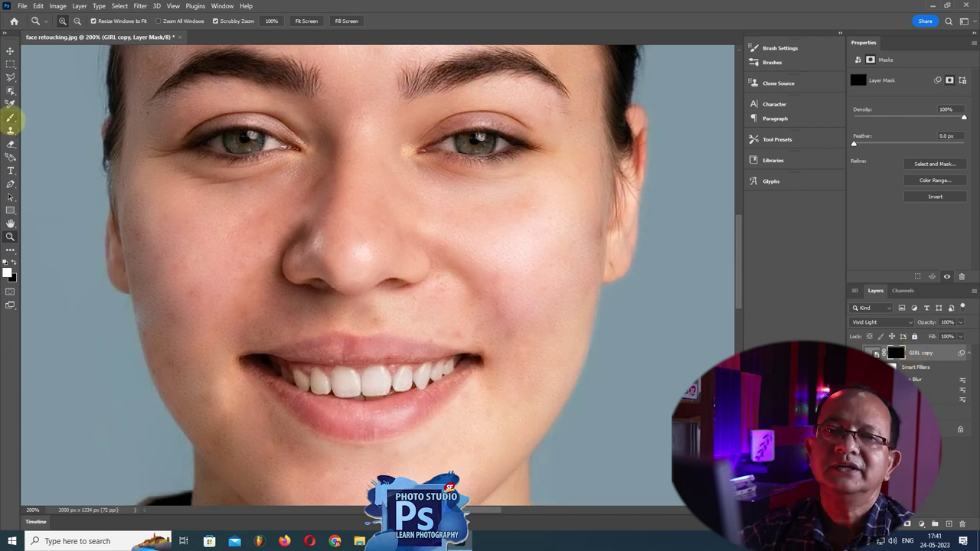
left_click(11, 117)
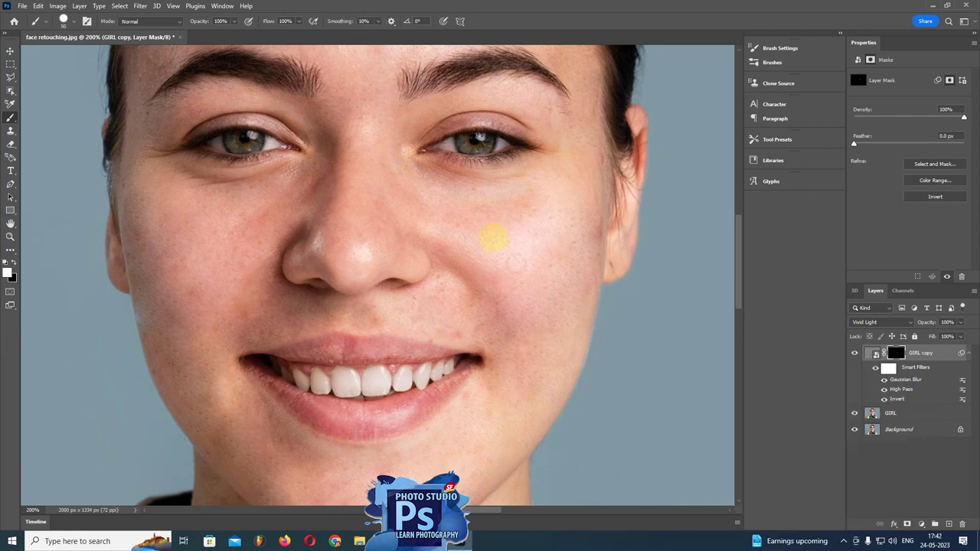
Paint the smoothing back onto the cheek with a white brush sized 39
key("bracketright")
key("bracketright")
key("bracketright")
key("bracketleft")
key("bracketleft")
mouse_move(181, 352)
left_mouse_down()
mouse_move(160, 326)
mouse_move(236, 284)
mouse_move(199, 305)
mouse_move(149, 259)
mouse_move(148, 320)
mouse_move(192, 259)
left_mouse_up()
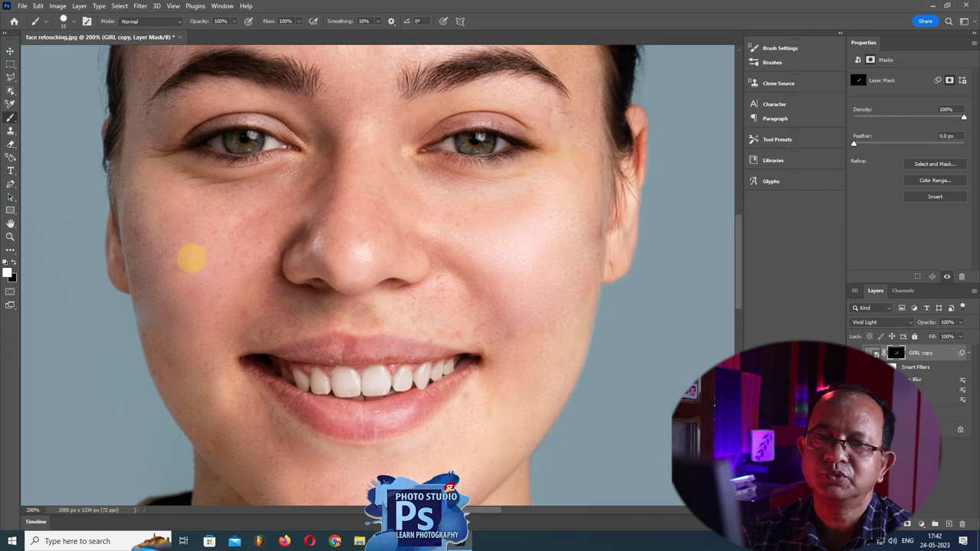
left_click(64, 21)
left_click_drag(60, 54, 67, 54)
left_click(304, 179)
mouse_move(317, 143)
left_mouse_down()
mouse_move(206, 407)
mouse_move(292, 452)
mouse_move(588, 222)
left_mouse_up()
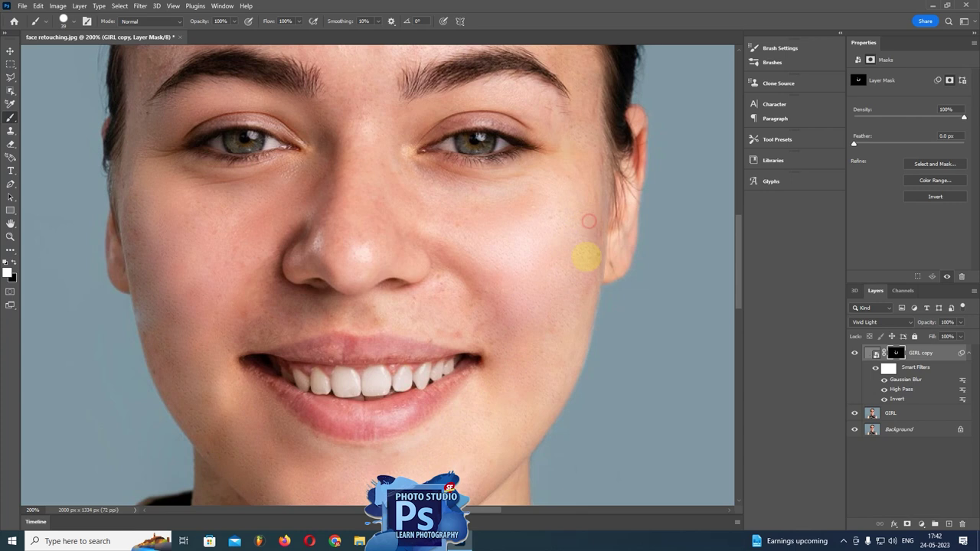
scroll(383, 49, "up", 2)
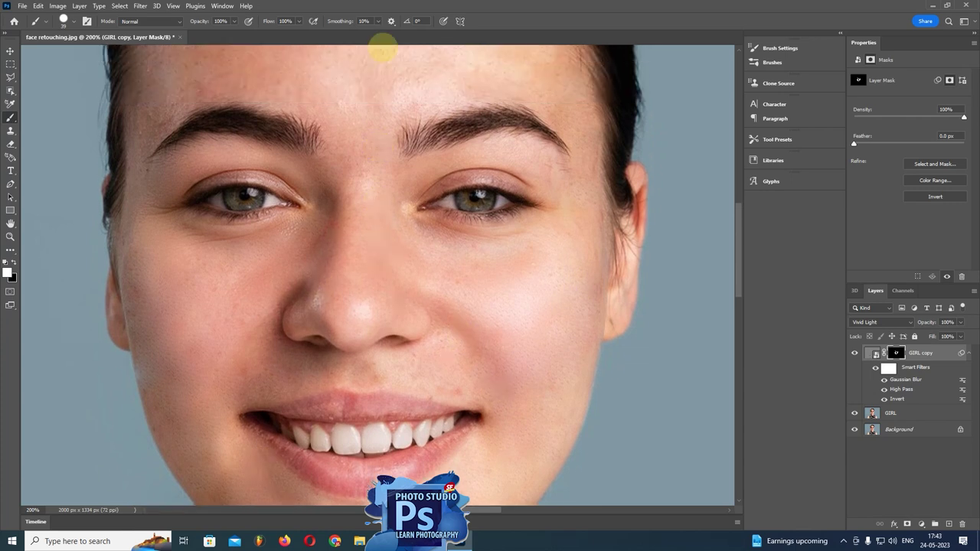
scroll(383, 49, "up", 1)
scroll(516, 81, "up", 2)
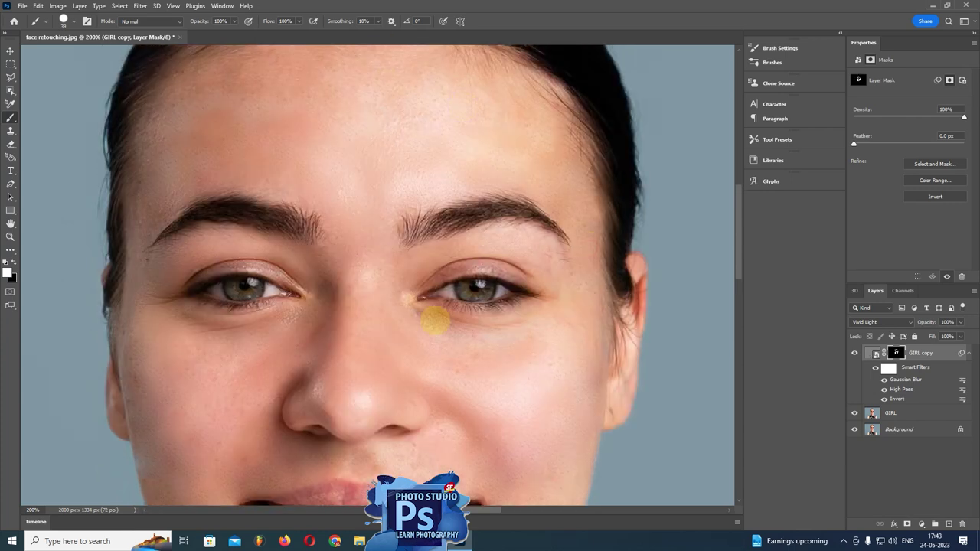
scroll(853, 356, "down", 1)
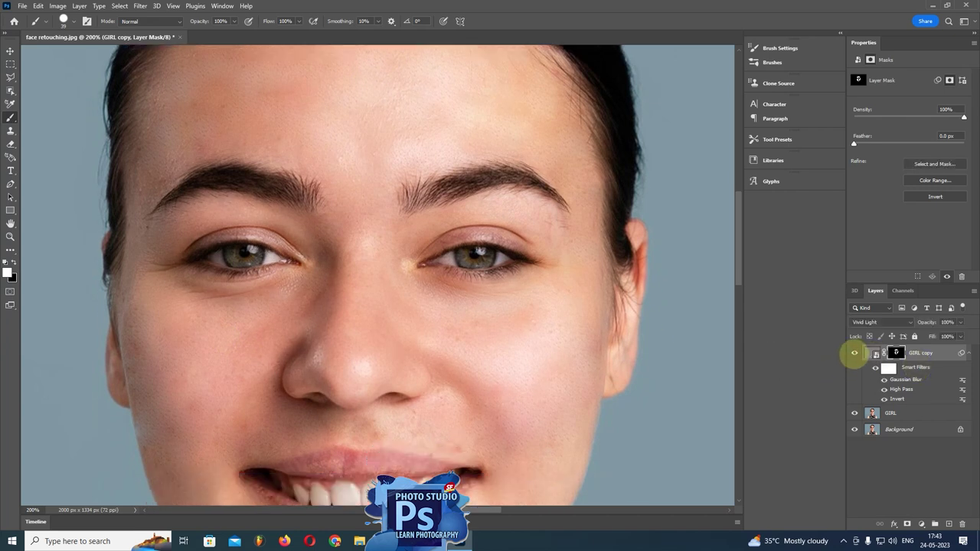
Toggle GIRL copy's visibility twice to compare the face with and without smoothing
left_click(853, 354)
left_click(854, 354)
left_click(855, 353)
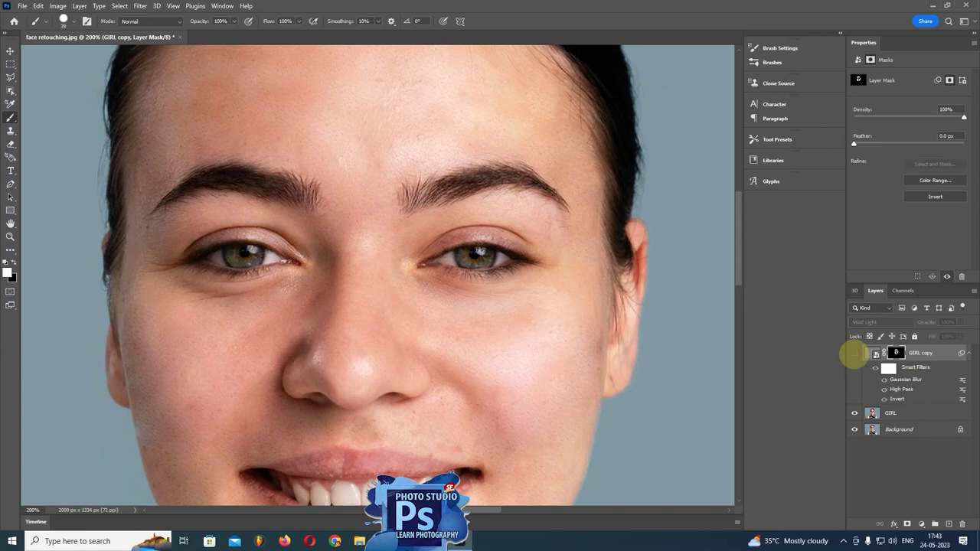
left_click(854, 354)
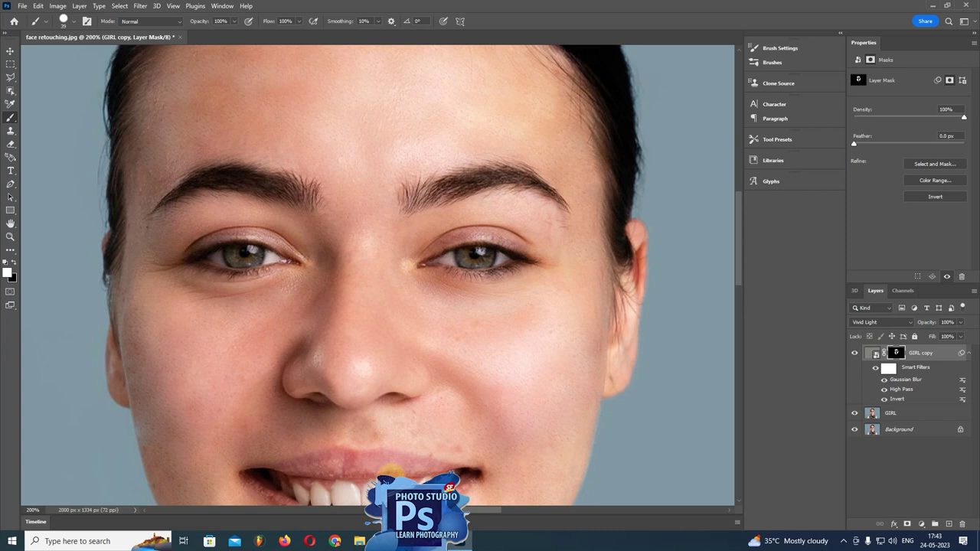
Paint the smoothing back onto the area under the left eye
scroll(465, 423, "down", 2)
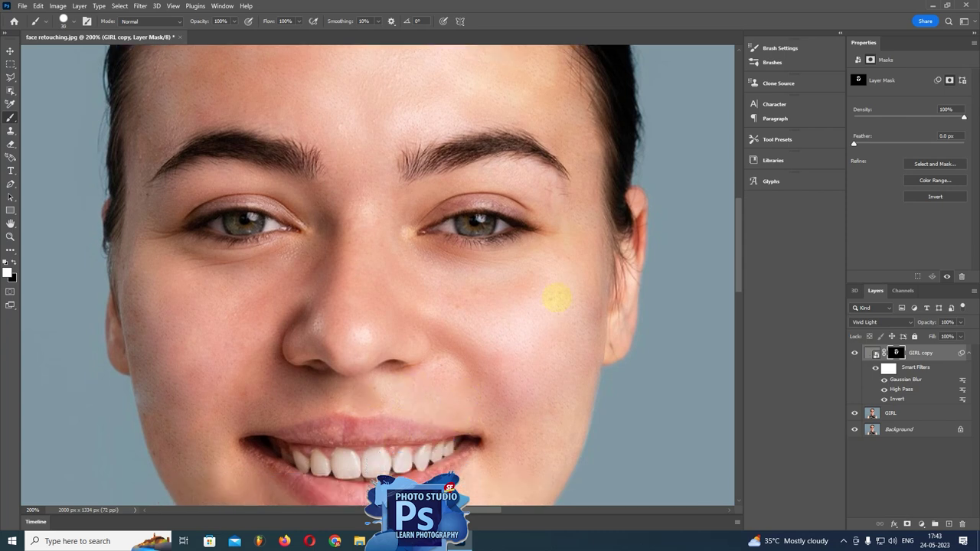
scroll(444, 375, "down", 10)
scroll(221, 308, "down", 2)
scroll(220, 308, "up", 4)
scroll(332, 412, "up", 4)
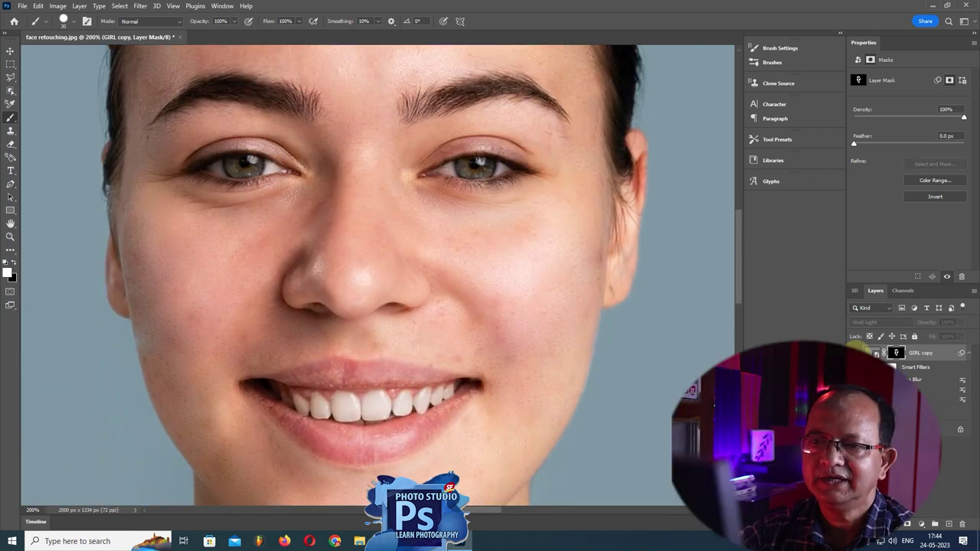
left_click_drag(216, 149, 299, 150)
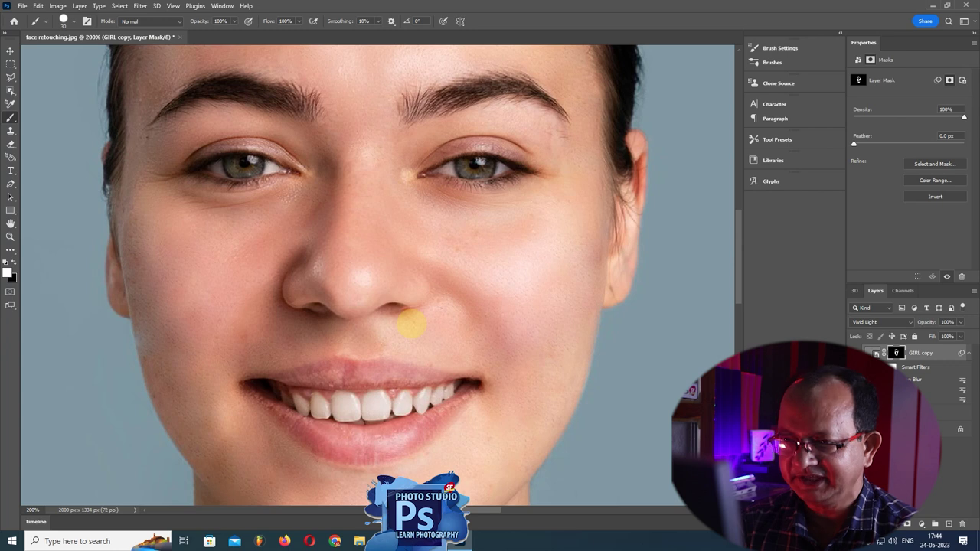
Stamp all visible layers into a new layer named SHARP and convert it to a smart object
key("ctrl+shift+alt+e")
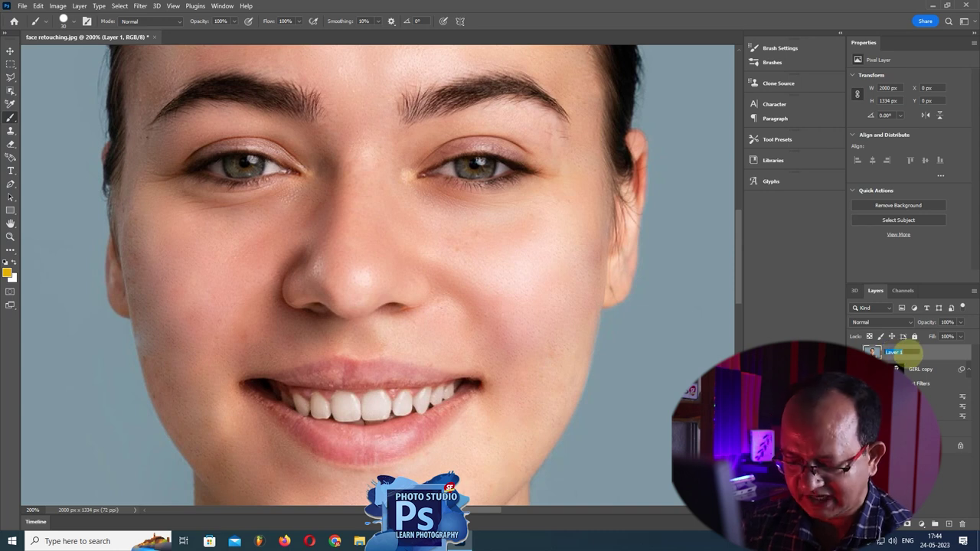
type("SHARP")
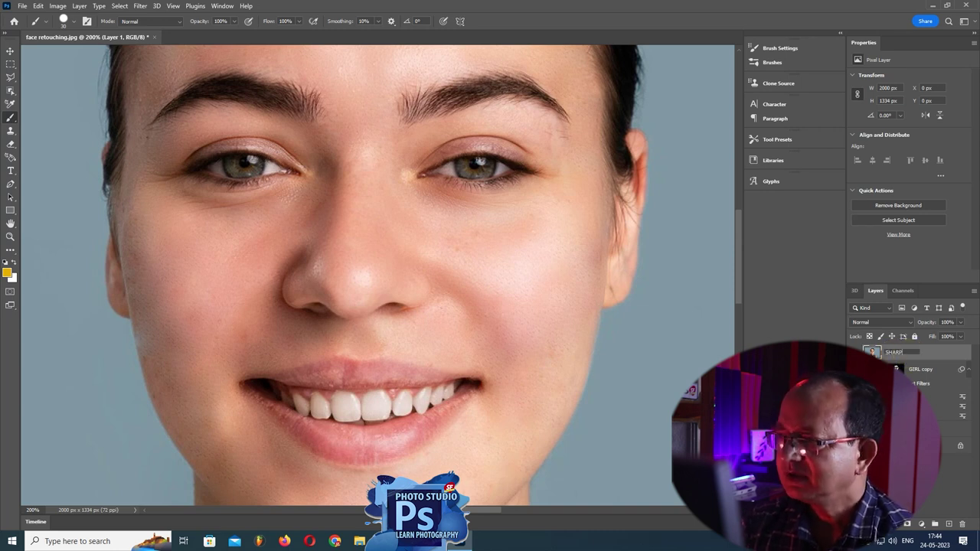
left_click(854, 369)
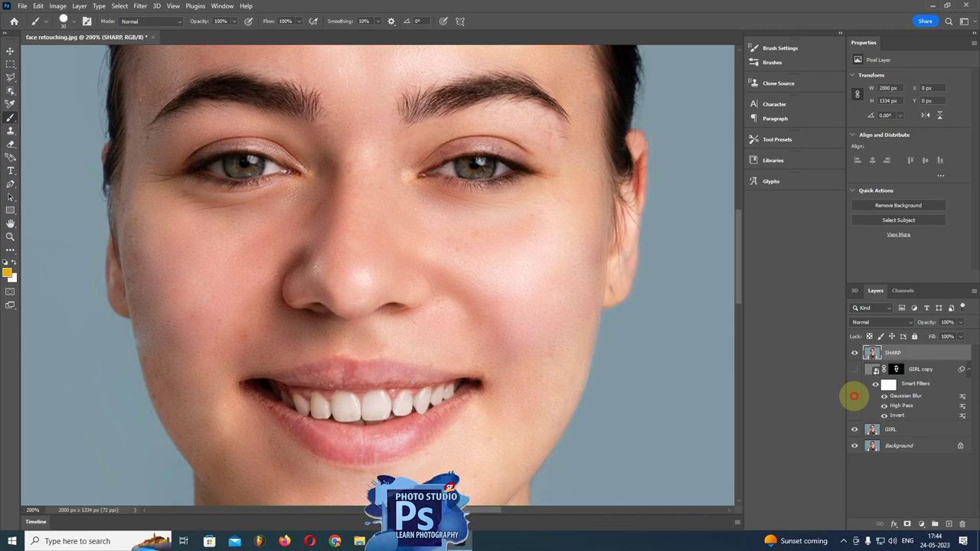
right_click(895, 352)
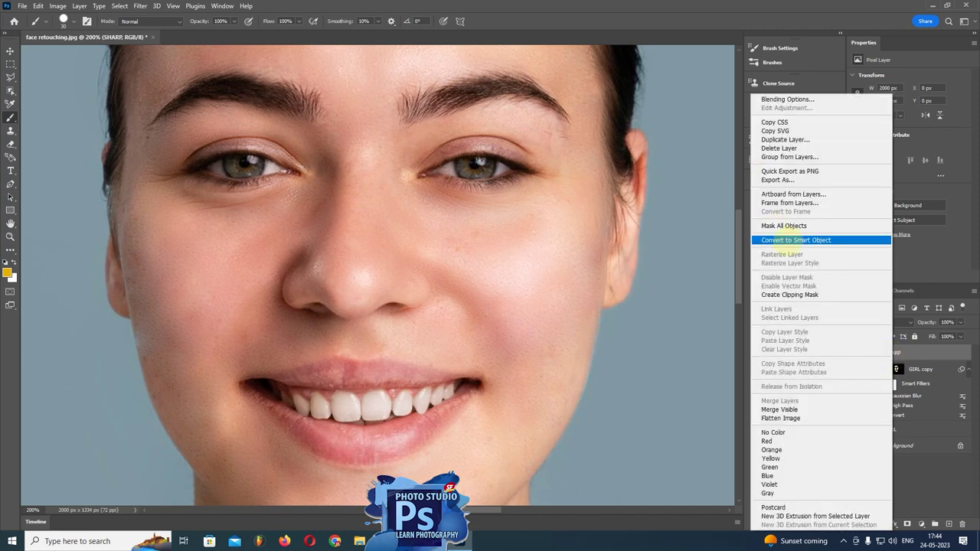
left_click(787, 241)
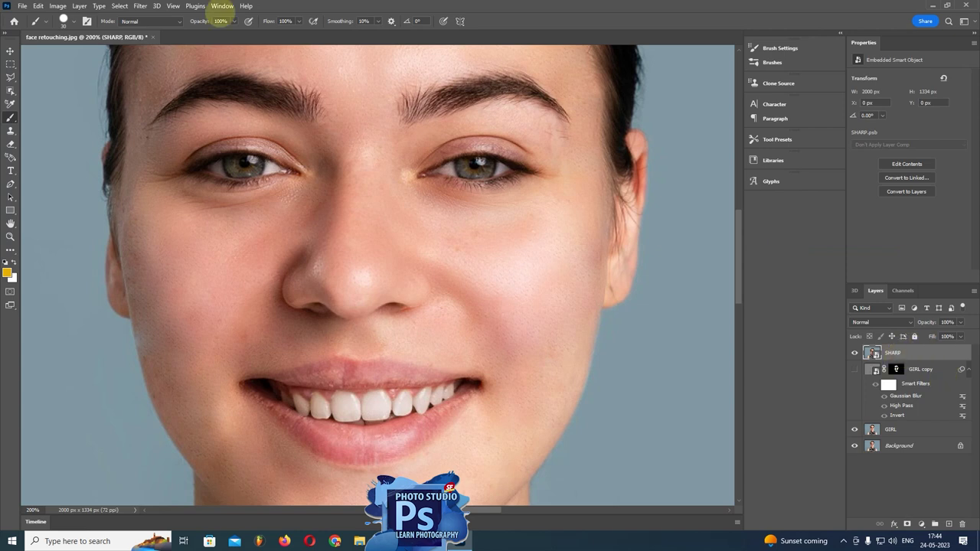
left_click(140, 6)
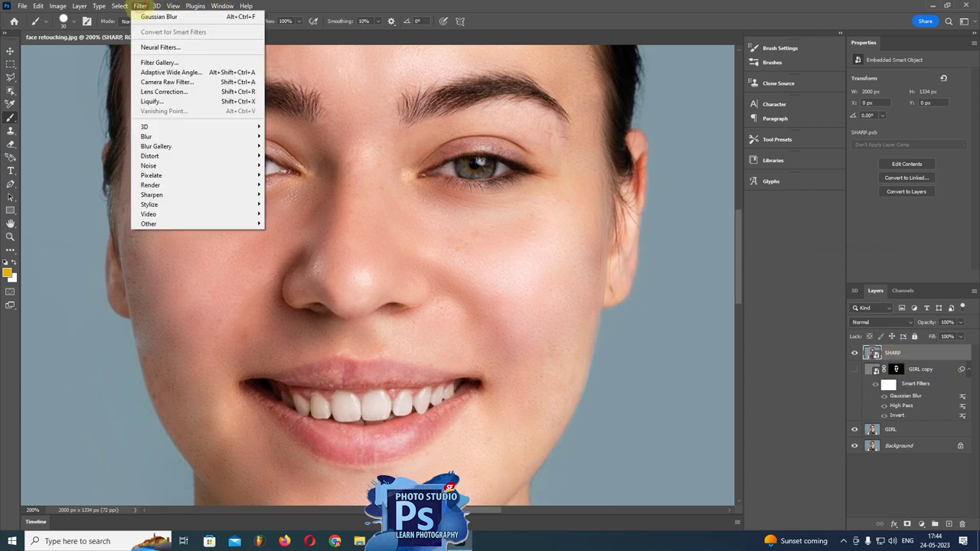
In the Camera Raw filter, set Basic Texture to +19 and Clarity to -30
left_click(160, 82)
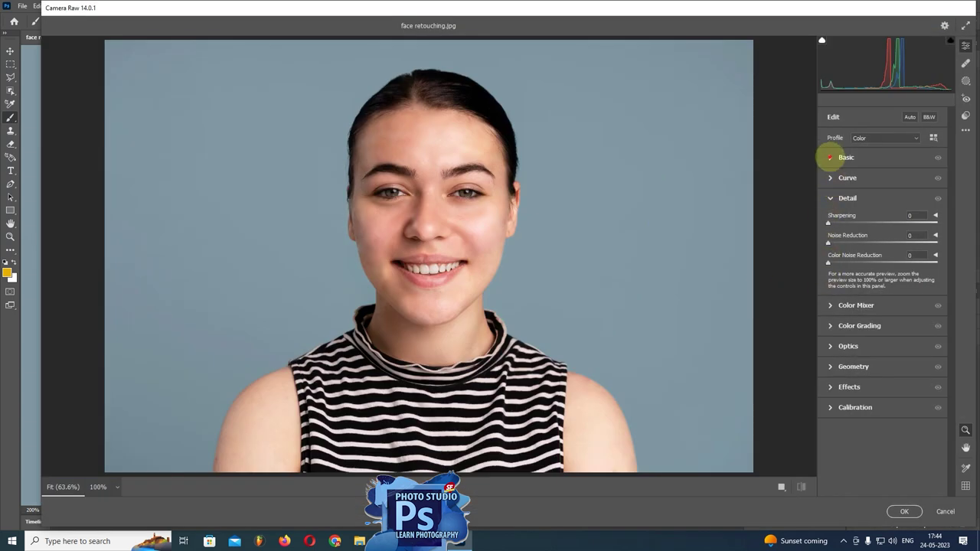
left_click(841, 157)
left_click_drag(882, 356, 880, 355)
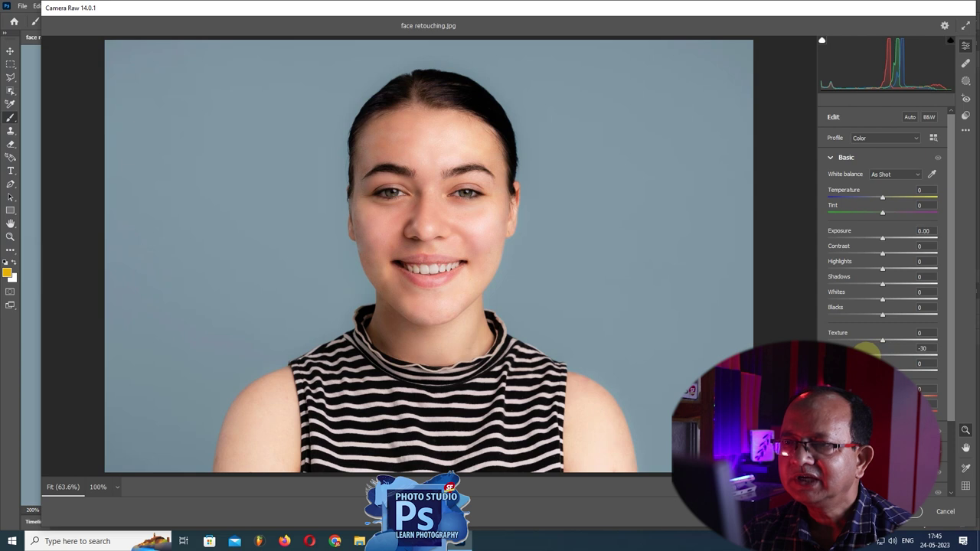
left_click_drag(883, 340, 892, 342)
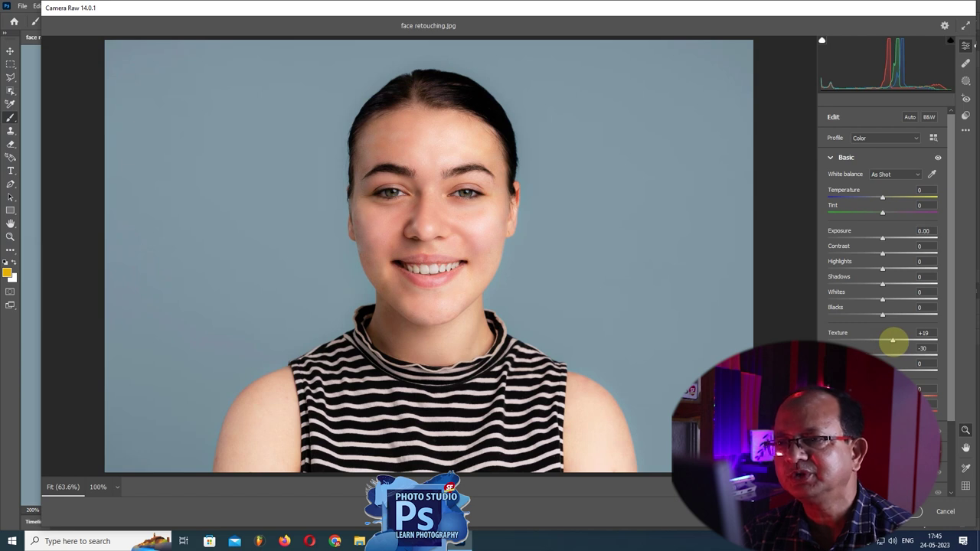
scroll(893, 340, "down", 2)
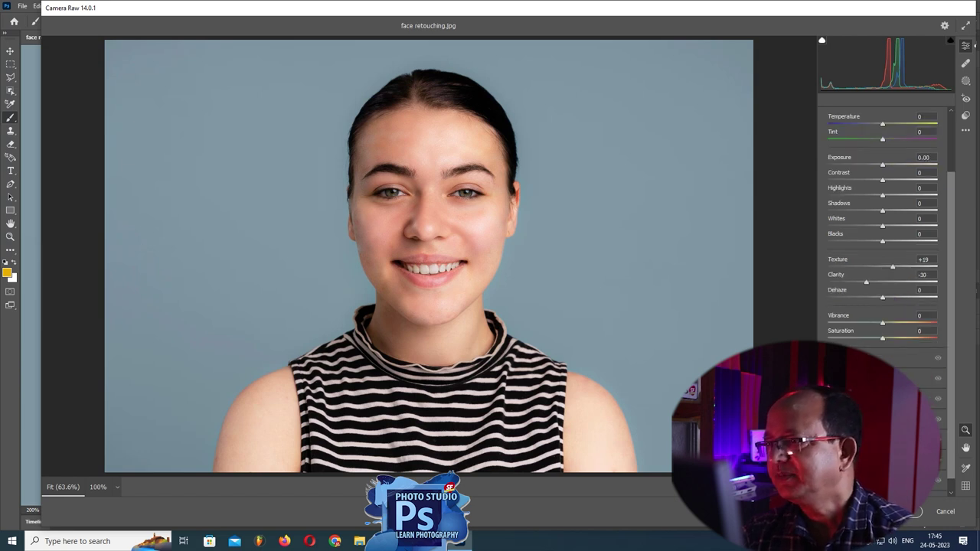
Set Detail Sharpening 93, Noise Reduction 28, Color Noise Reduction 21, and apply the filter
key("ctrl+alt+3")
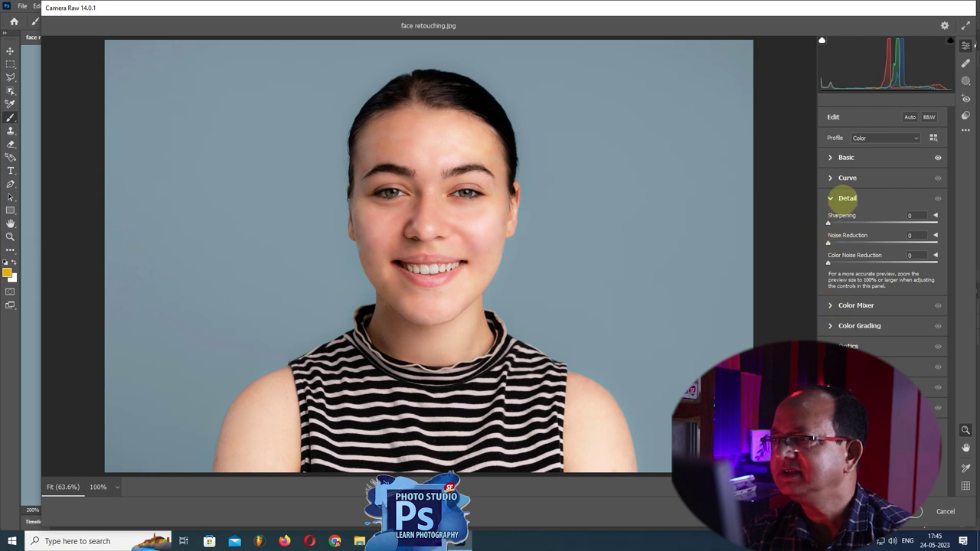
left_click_drag(828, 223, 895, 222)
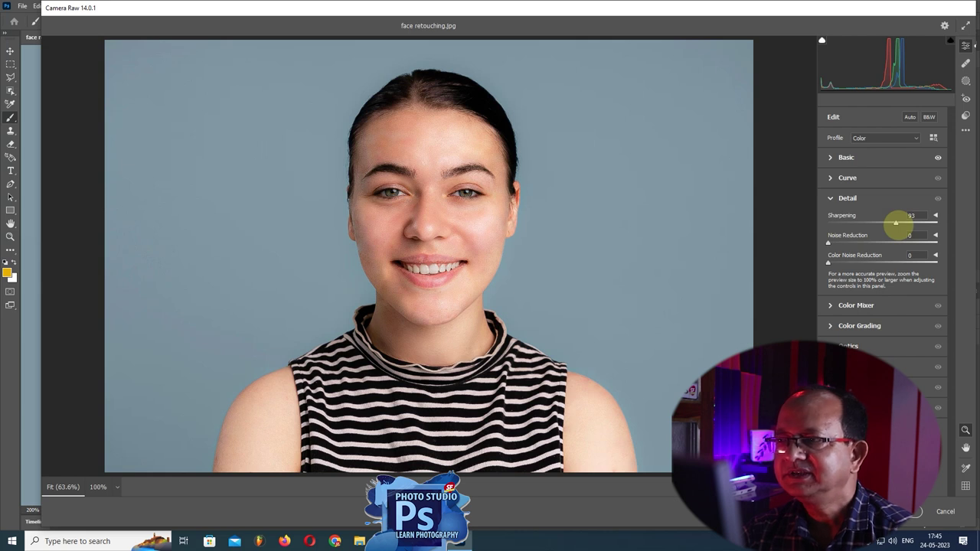
left_click_drag(828, 242, 841, 242)
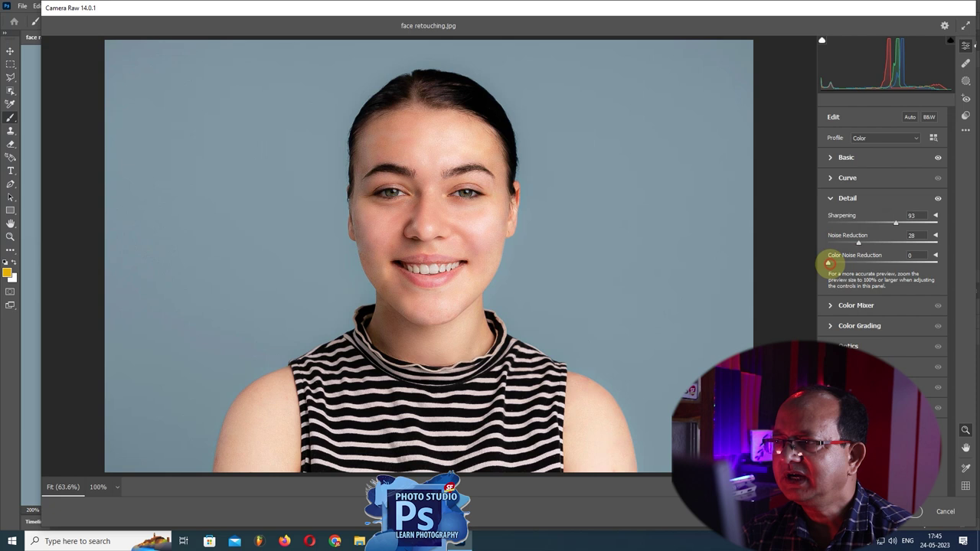
left_click_drag(828, 263, 860, 263)
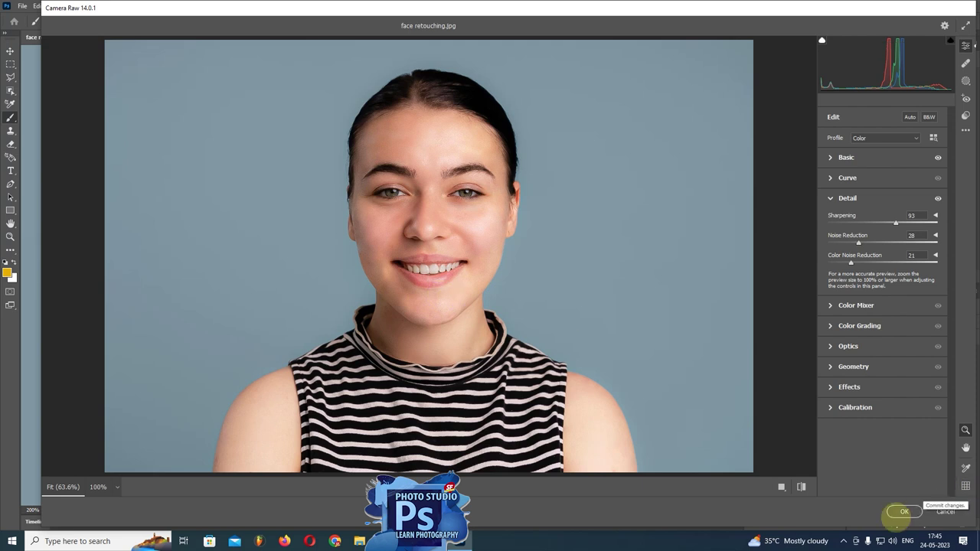
left_click(903, 512)
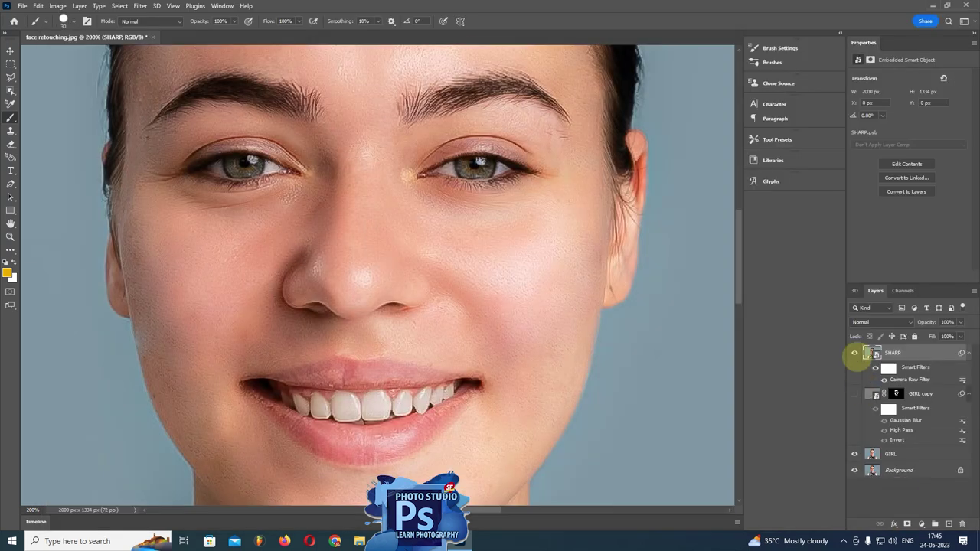
Toggle SHARP and GIRL copy visibility to compare sharpened, smoothed and original versions
left_click(855, 353)
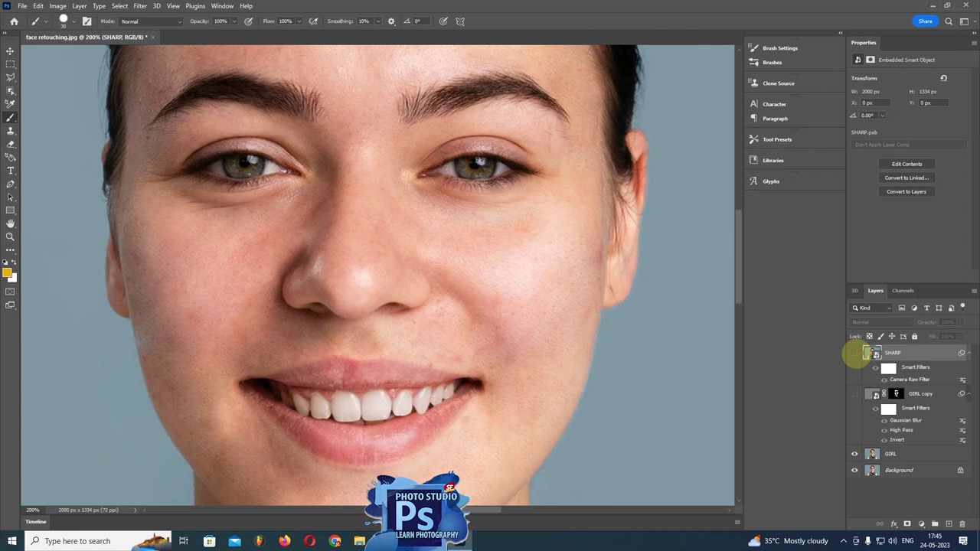
left_click(855, 394)
left_click(855, 353)
left_click(855, 354)
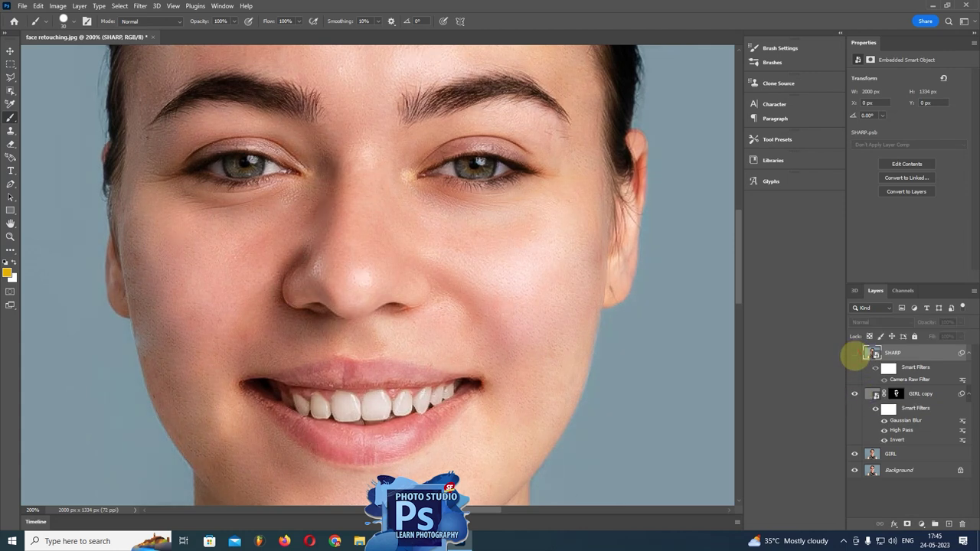
left_click(855, 394)
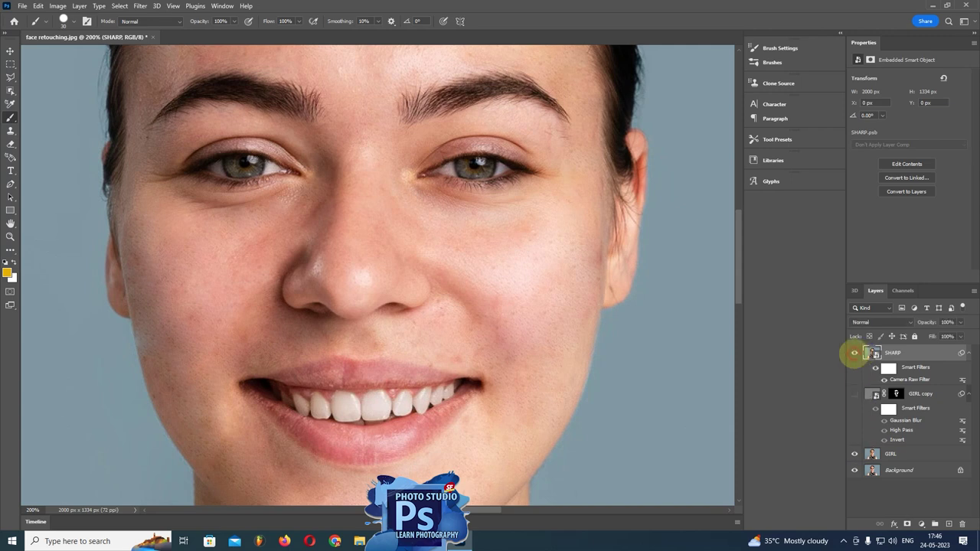
left_click(855, 353)
left_click(856, 394)
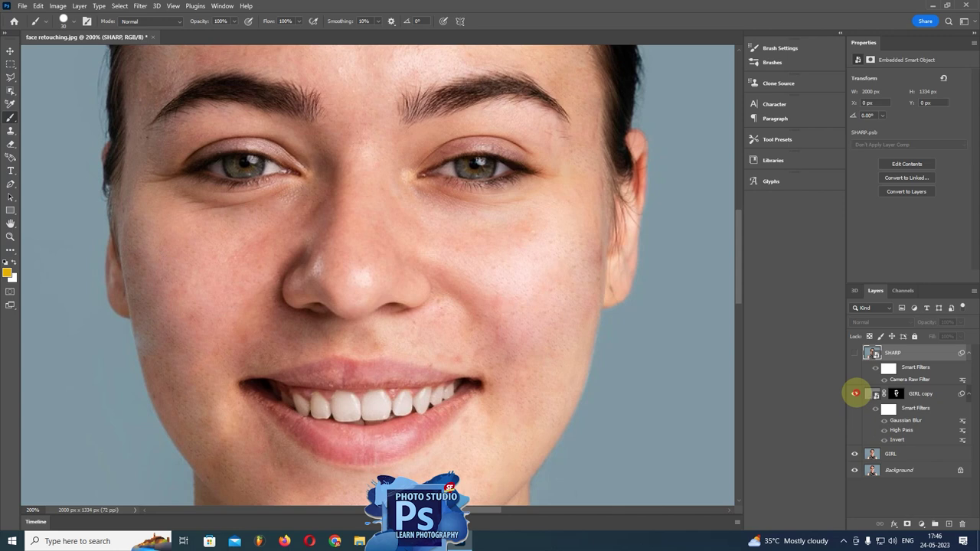
left_click(854, 353)
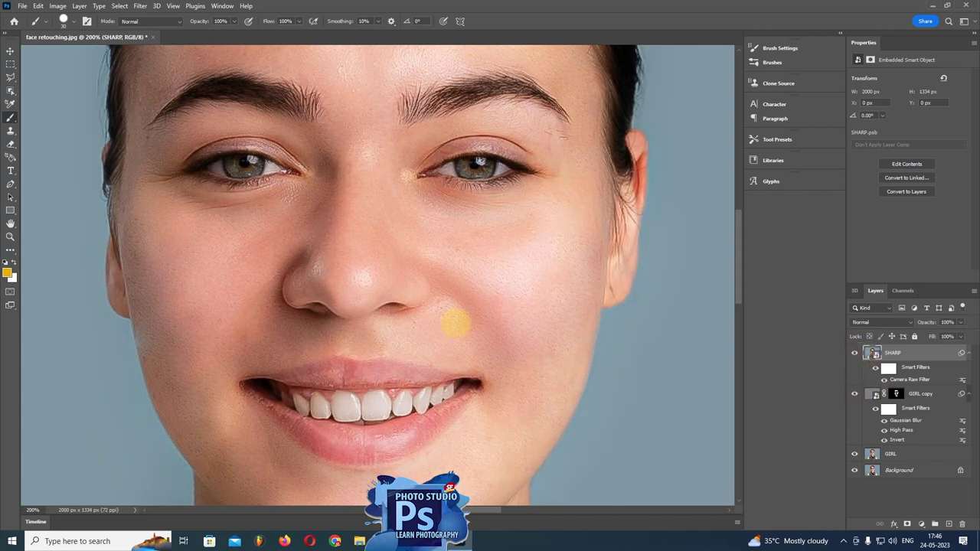
Fit the whole portrait on screen using the Zoom tool's context menu
left_click(9, 236)
right_click(427, 237)
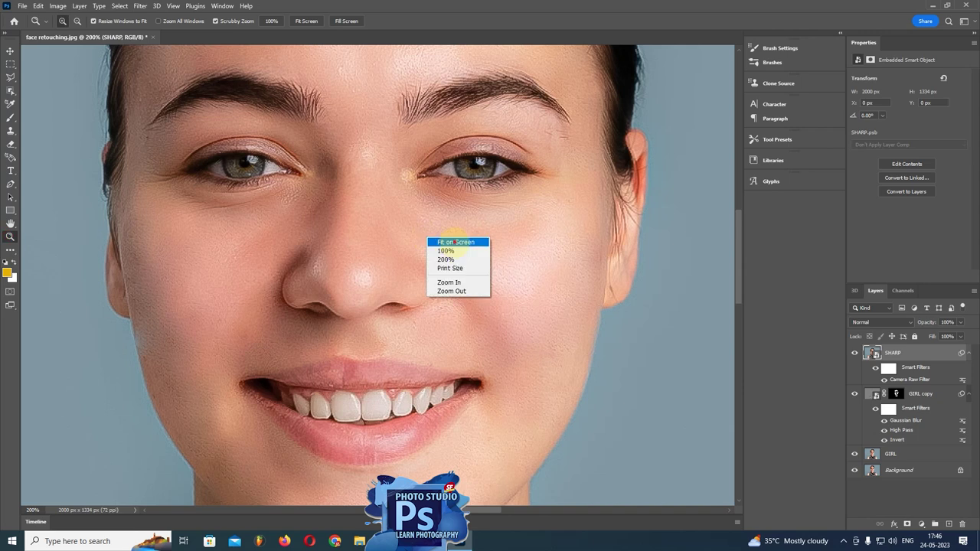
left_click(455, 242)
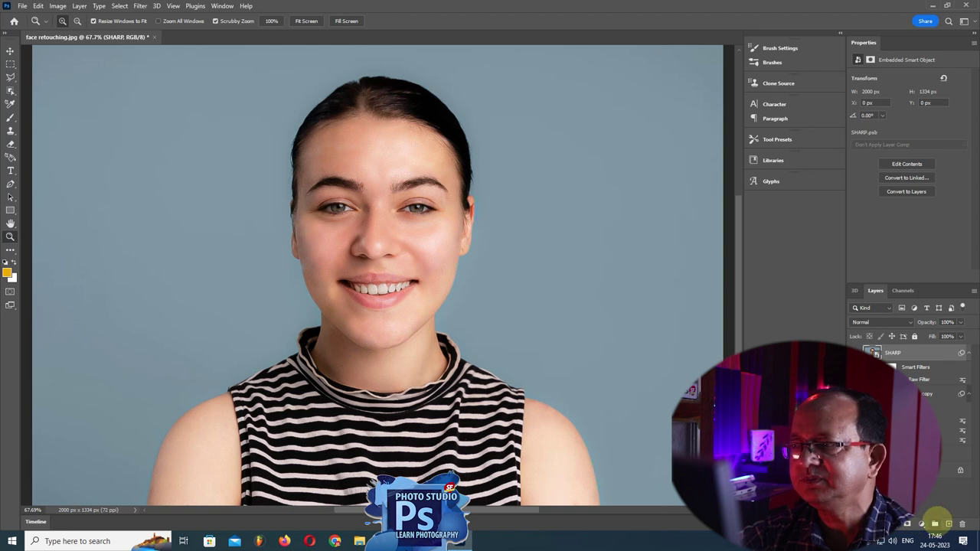
Add a Solid Color fill layer in a bright saturated red
left_click(922, 523)
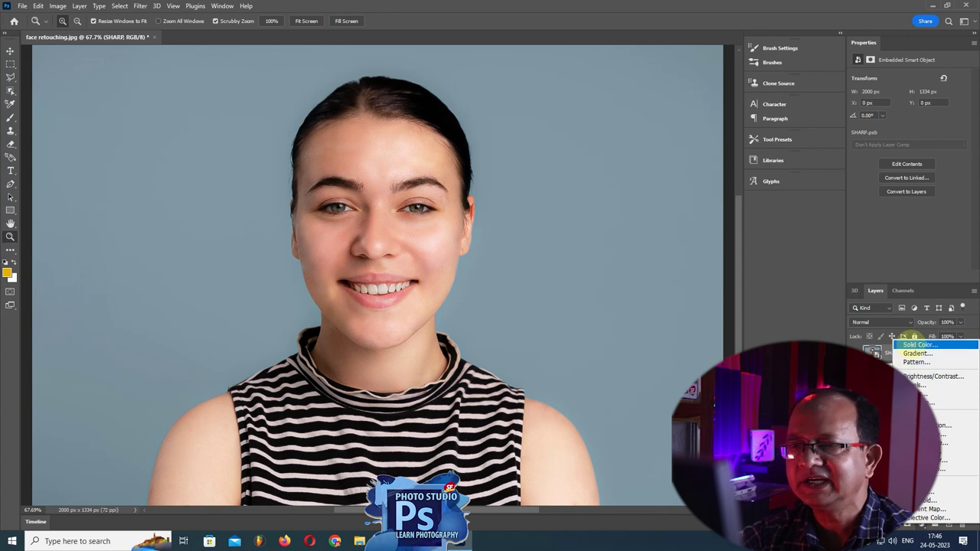
left_click(920, 345)
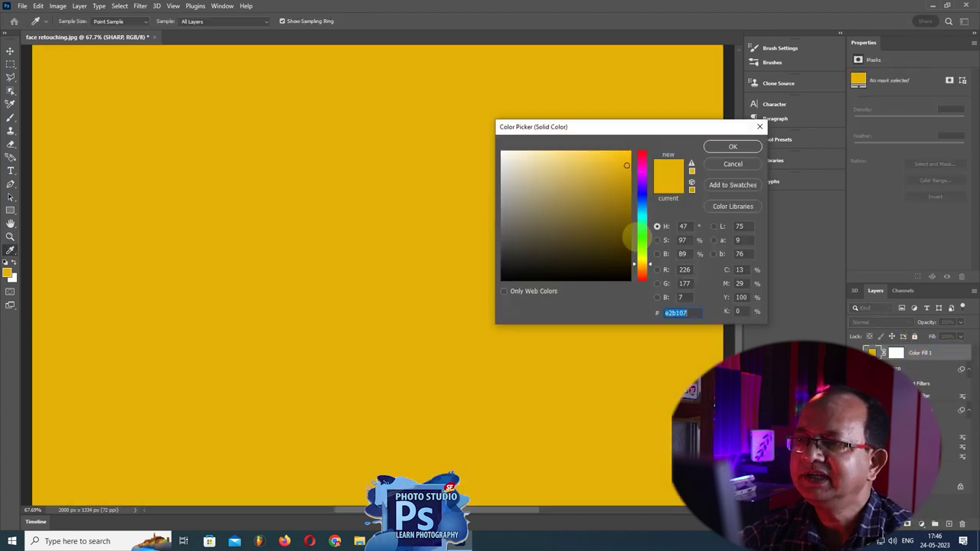
left_click(642, 276)
left_click(628, 152)
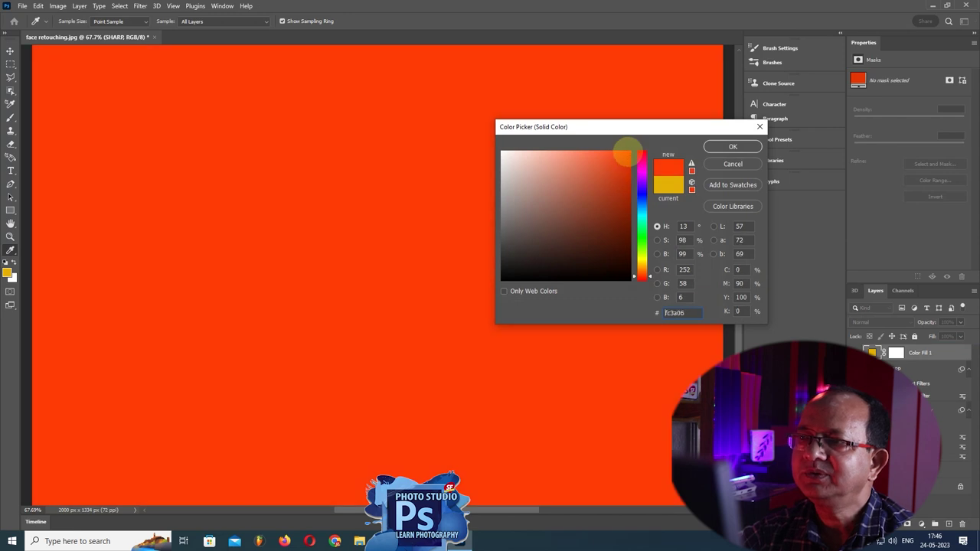
left_click(733, 146)
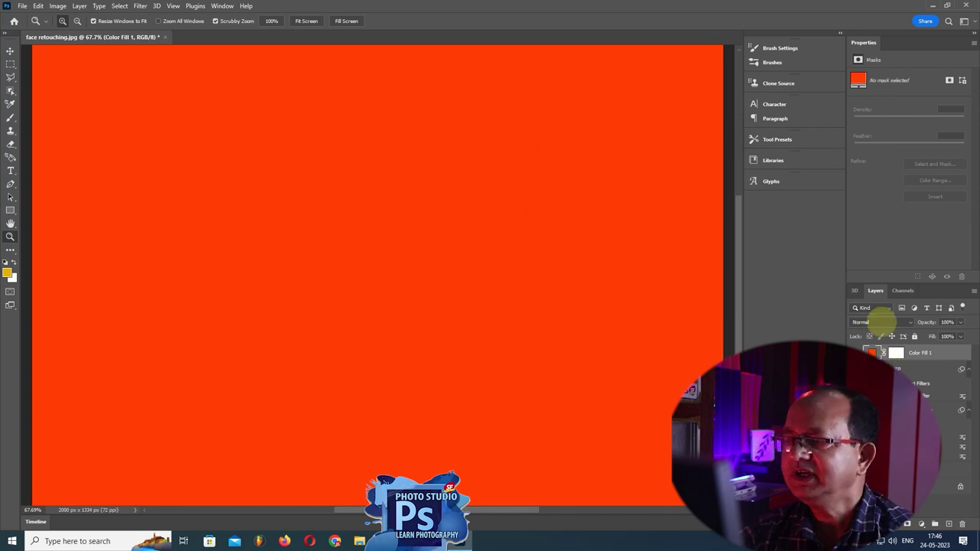
Set the red fill to Multiply at 45% opacity and invert its mask to black
left_click(882, 322)
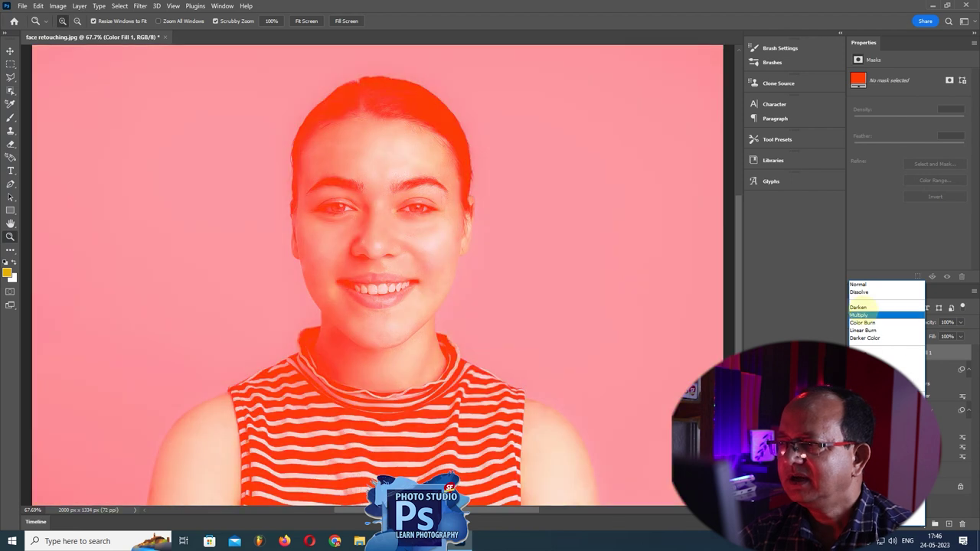
left_click(859, 315)
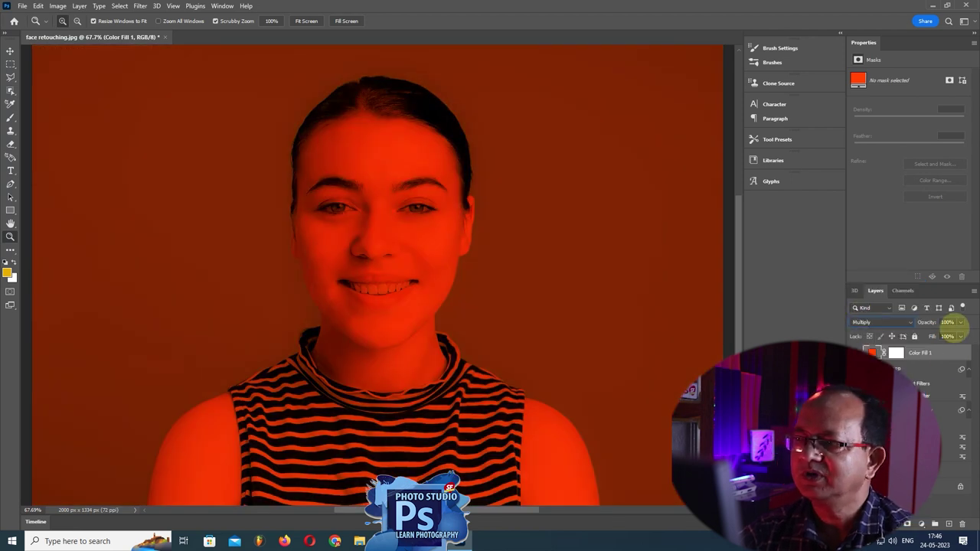
left_click(960, 322)
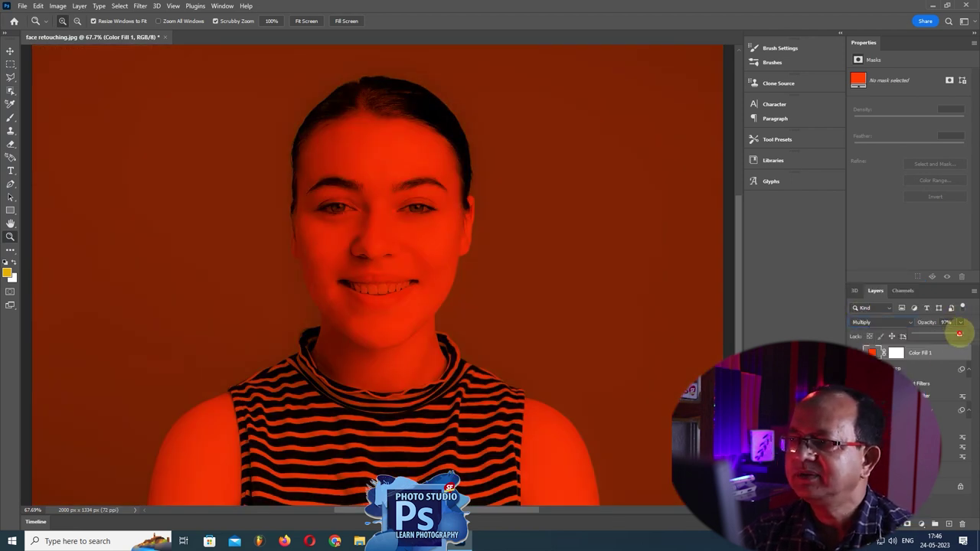
left_click_drag(960, 334, 945, 335)
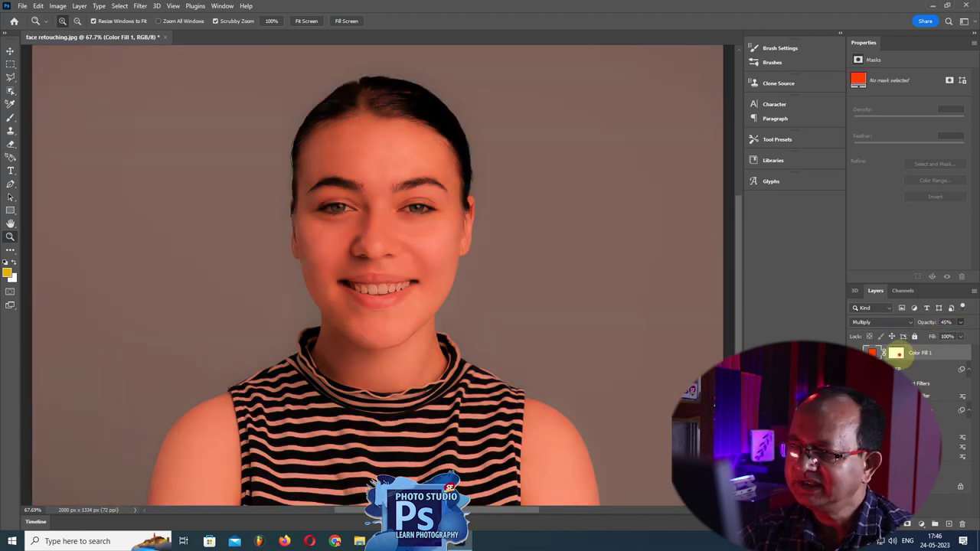
left_click(896, 354)
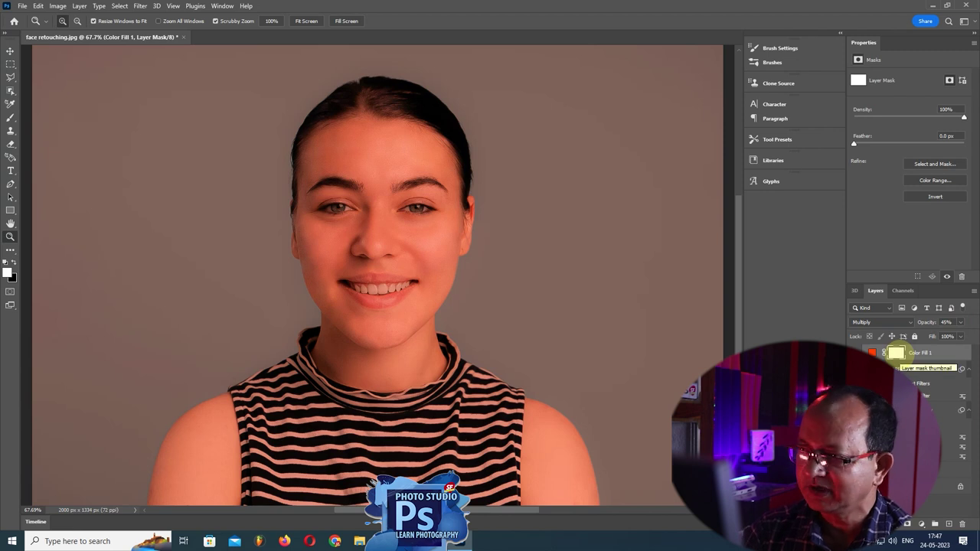
key("ctrl+i")
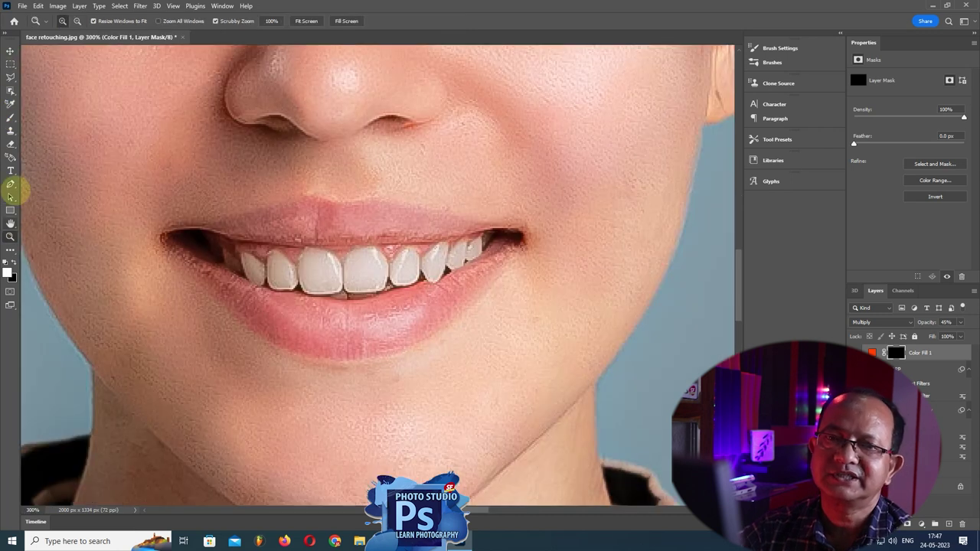
left_click(11, 117)
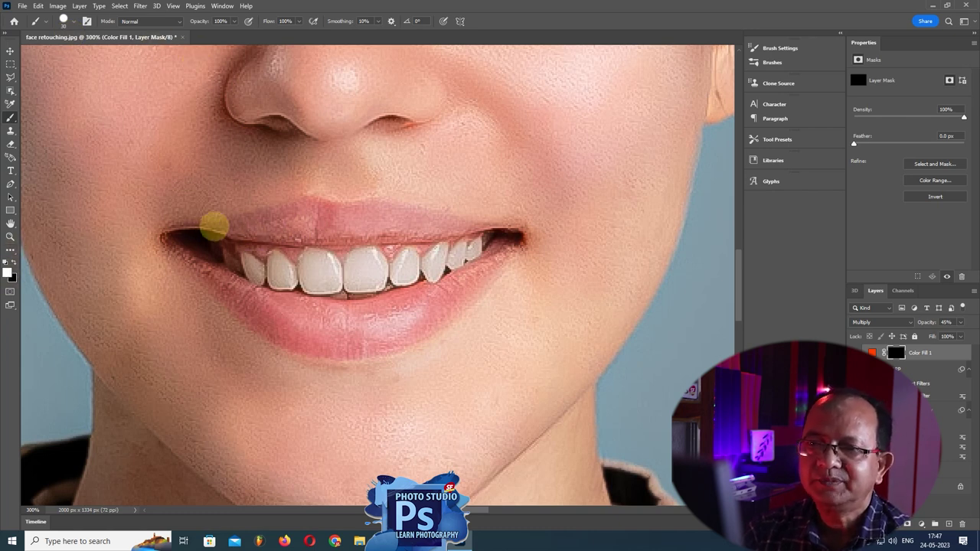
Paint white over both lips on the fill mask and raise its opacity to 100%
left_click(214, 225)
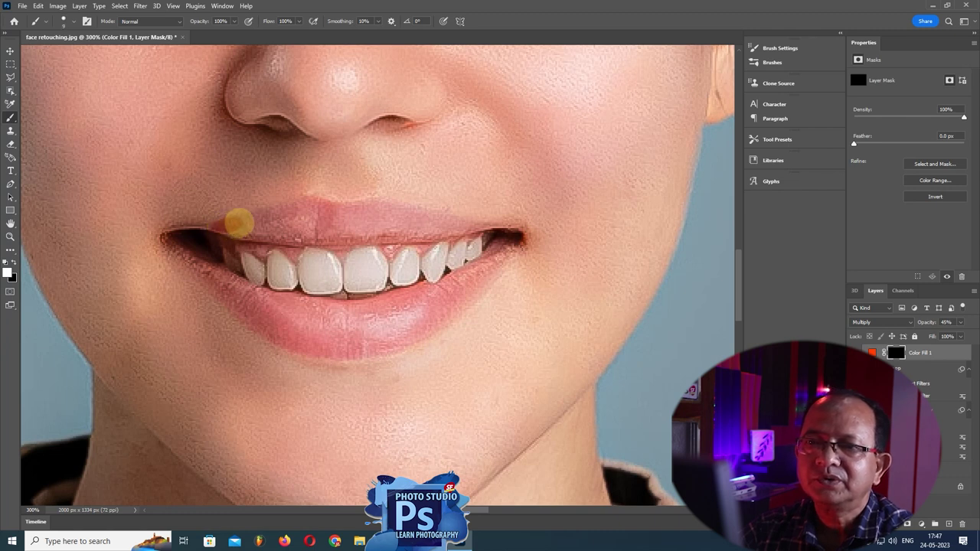
left_click_drag(246, 223, 290, 211)
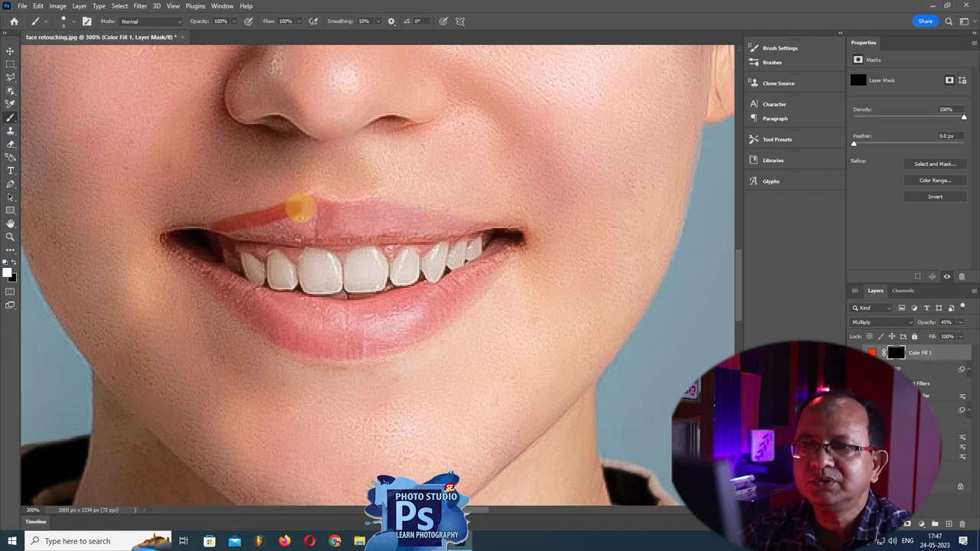
mouse_move(337, 209)
left_mouse_down()
mouse_move(404, 208)
mouse_move(478, 223)
mouse_move(162, 235)
mouse_move(204, 278)
mouse_move(345, 354)
mouse_move(405, 306)
mouse_move(471, 280)
mouse_move(405, 329)
mouse_move(317, 332)
mouse_move(237, 311)
mouse_move(314, 341)
mouse_move(313, 328)
mouse_move(416, 307)
mouse_move(470, 219)
left_mouse_up()
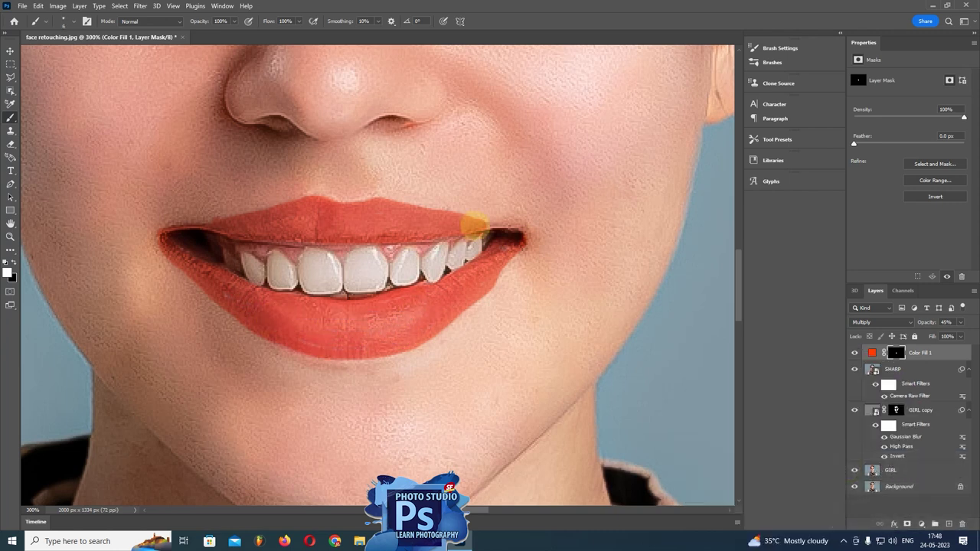
left_click_drag(217, 263, 343, 344)
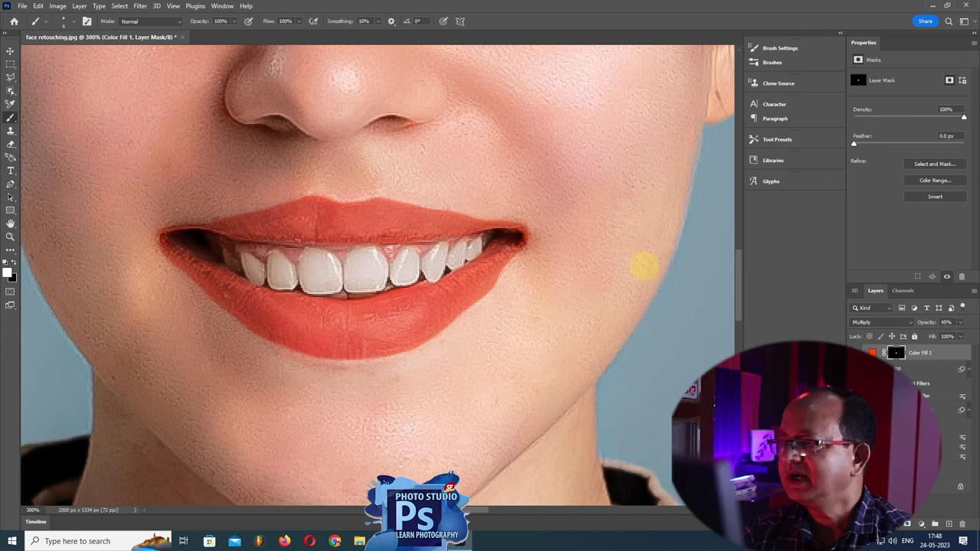
left_click(961, 322)
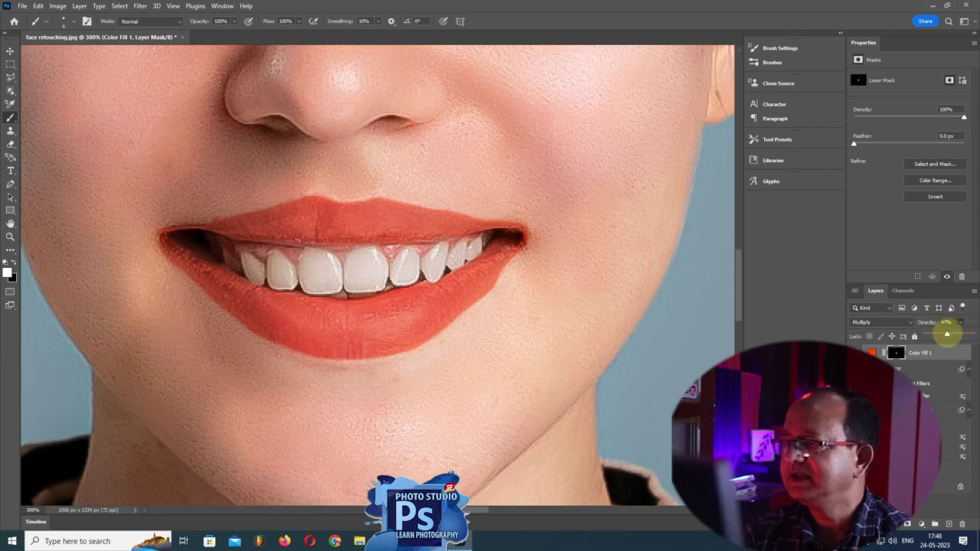
left_click_drag(948, 334, 971, 335)
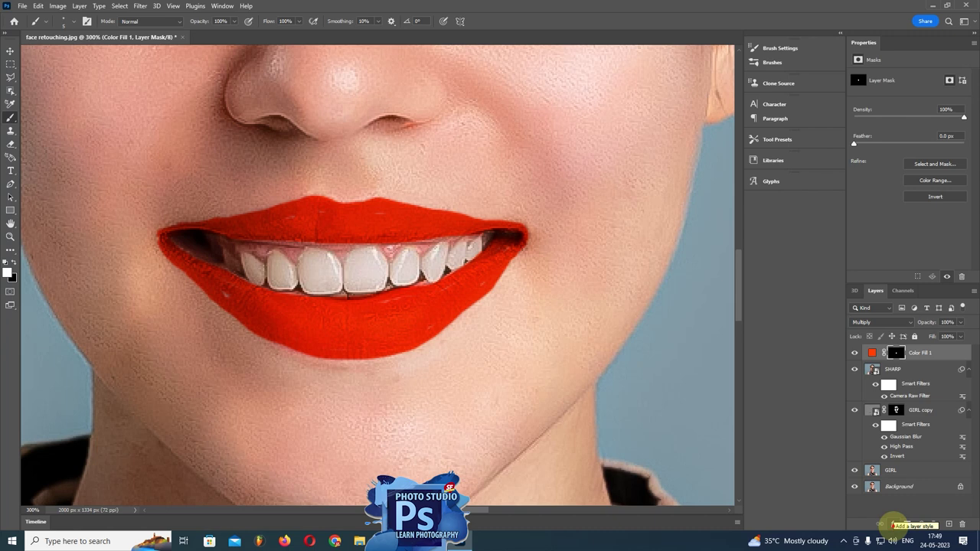
Set Color Fill 1's Underlying Layer Blend If to split values 39/85 and 166/207
left_click(894, 524)
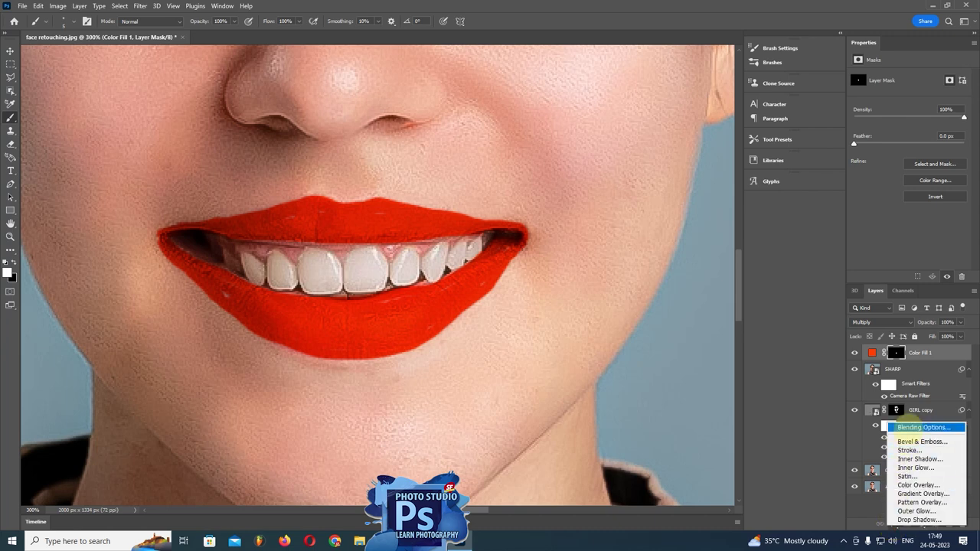
left_click(923, 427)
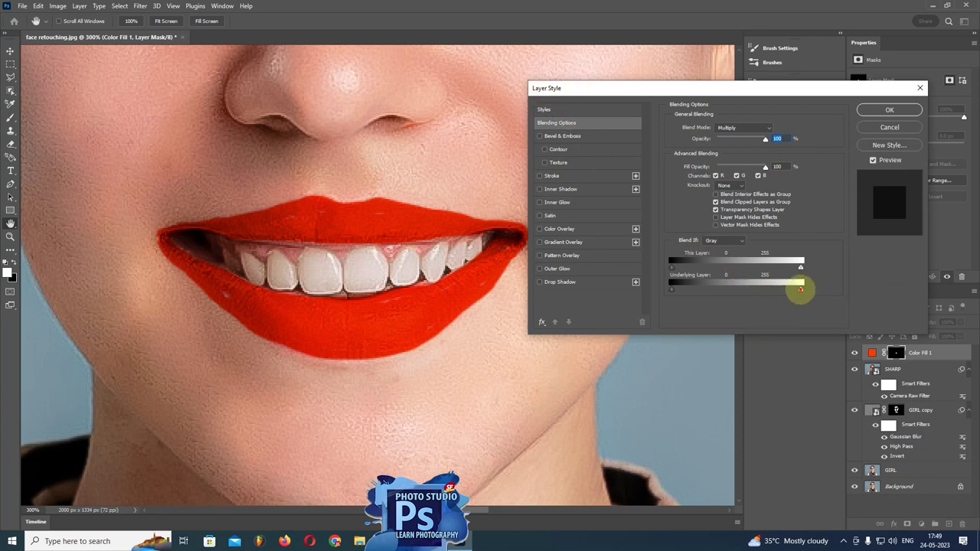
left_click_drag(801, 288, 784, 289)
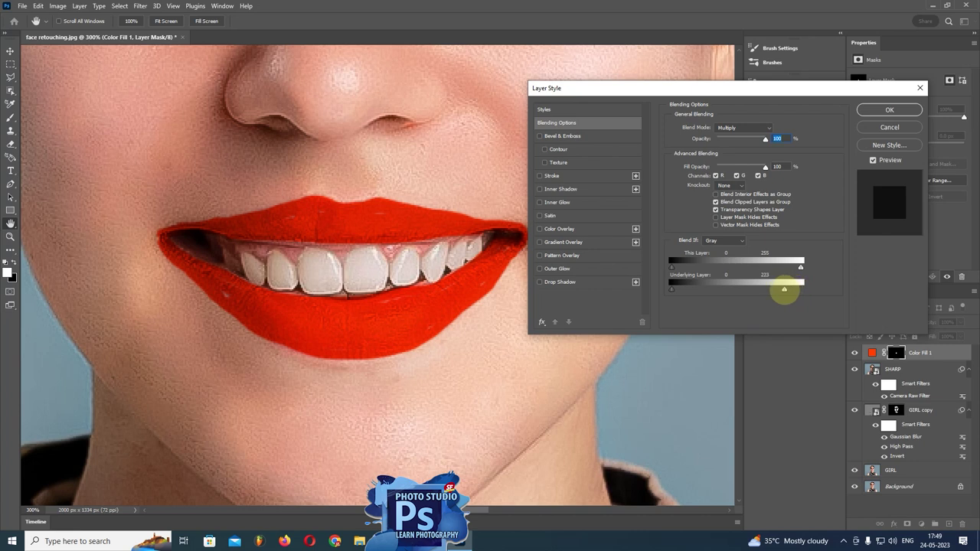
left_click_drag(784, 289, 755, 290)
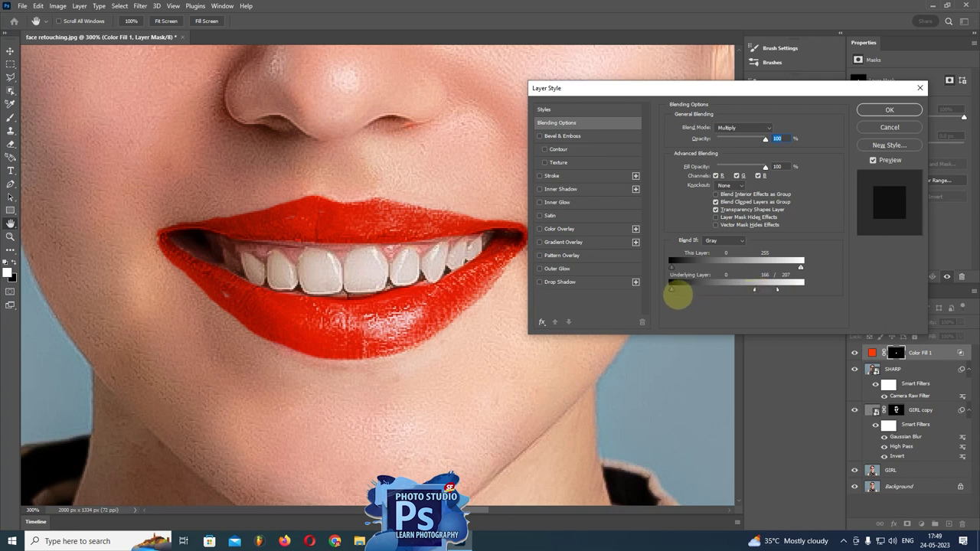
left_click_drag(671, 288, 715, 290)
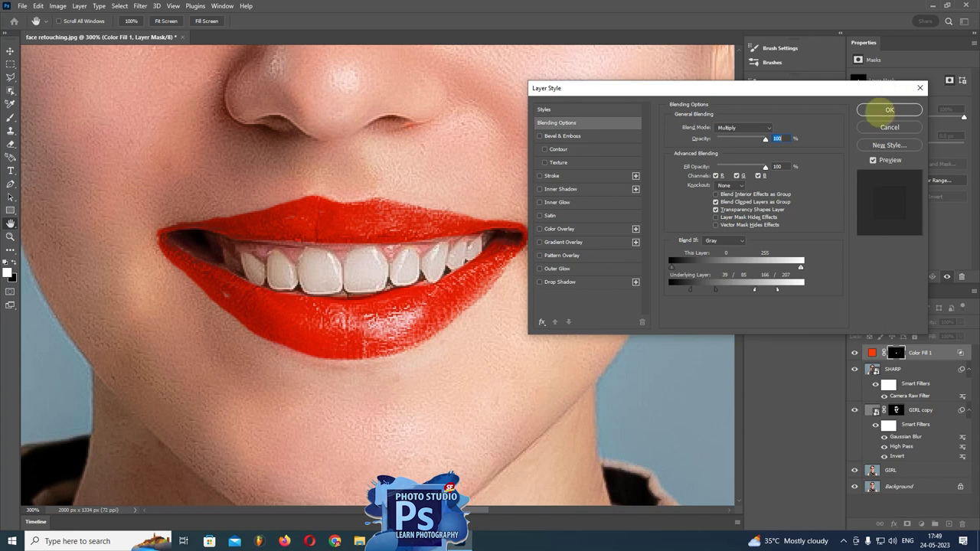
left_click(890, 110)
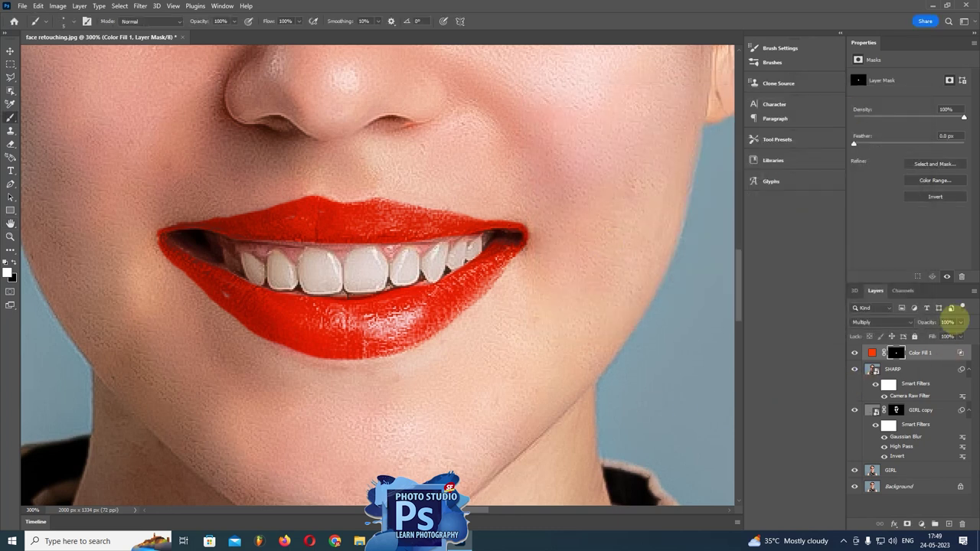
After trying a lighter opacity, feather Color Fill 1's mask to 6.7 px
left_click(962, 322)
mouse_move(961, 335)
left_mouse_down()
mouse_move(940, 335)
mouse_move(964, 335)
left_mouse_up()
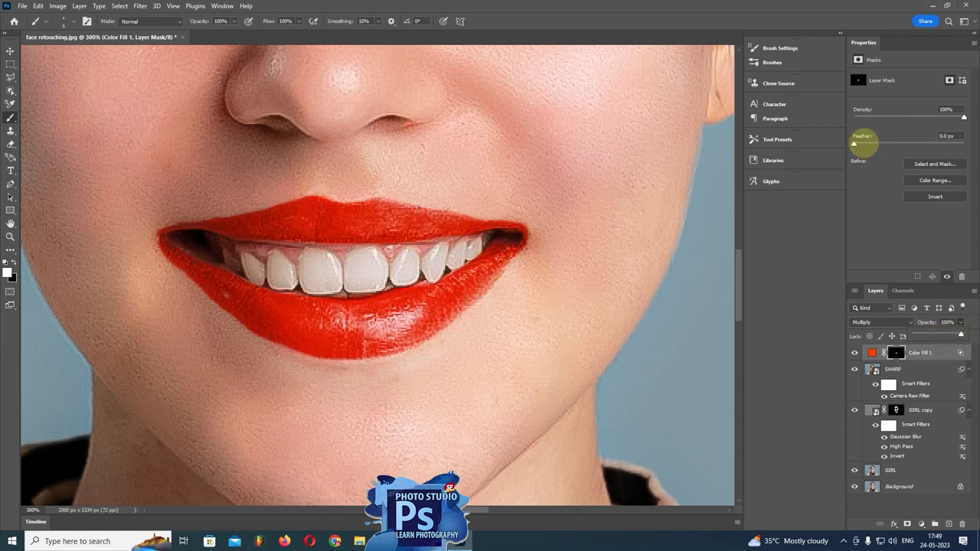
left_click_drag(854, 144, 881, 143)
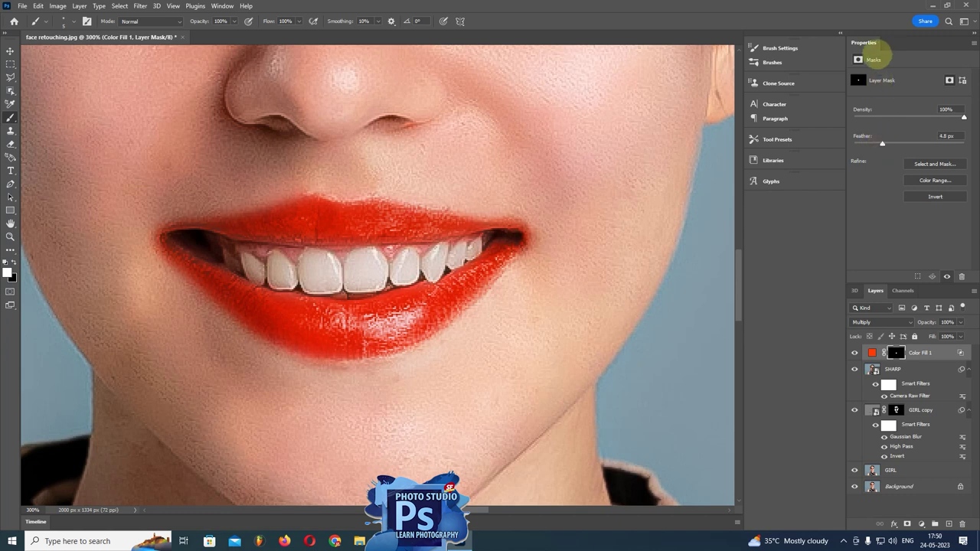
left_click_drag(882, 143, 888, 143)
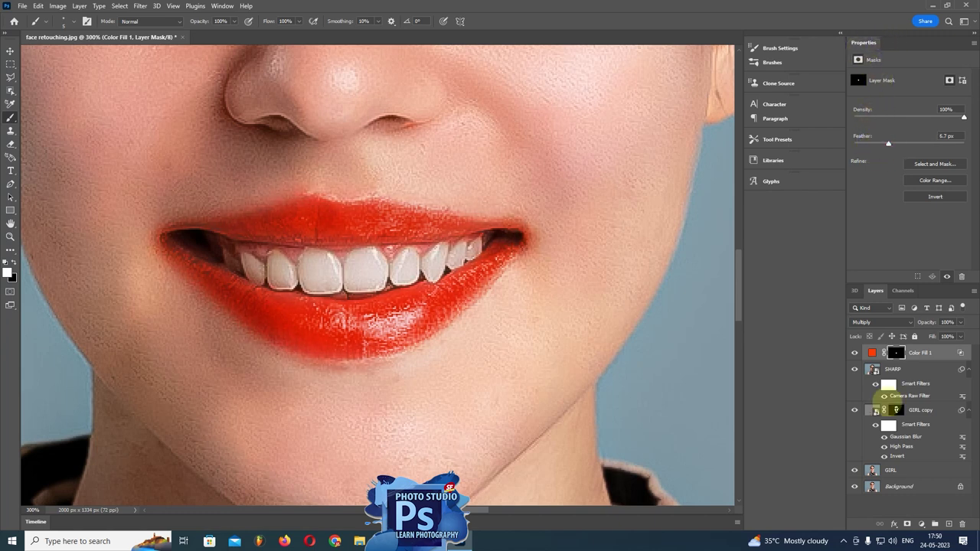
Fit the whole portrait in the window using the Hand tool's context menu
left_click(10, 224)
right_click(215, 186)
left_click(230, 189)
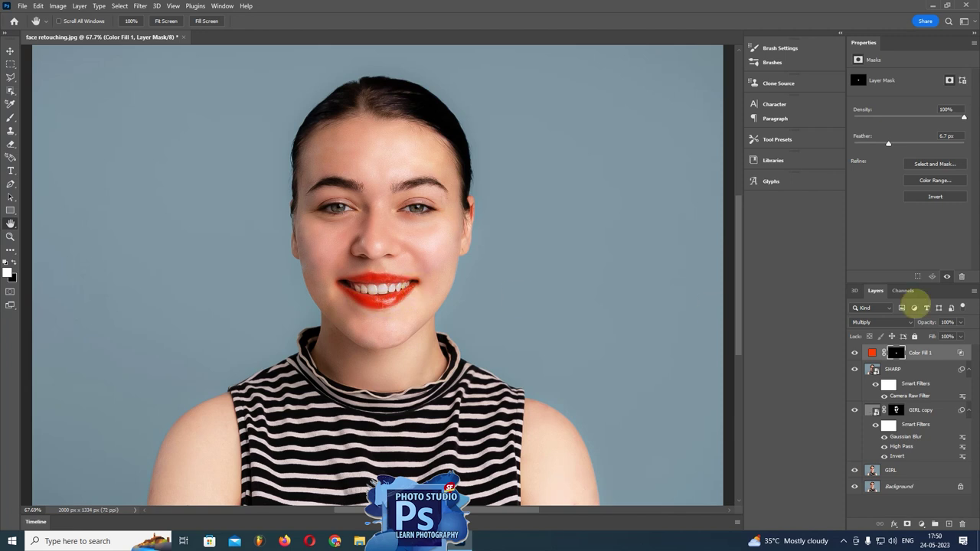
Drag Color Fill 1's Layers-panel opacity slider down to 54%
left_click(960, 323)
left_click_drag(962, 334, 940, 334)
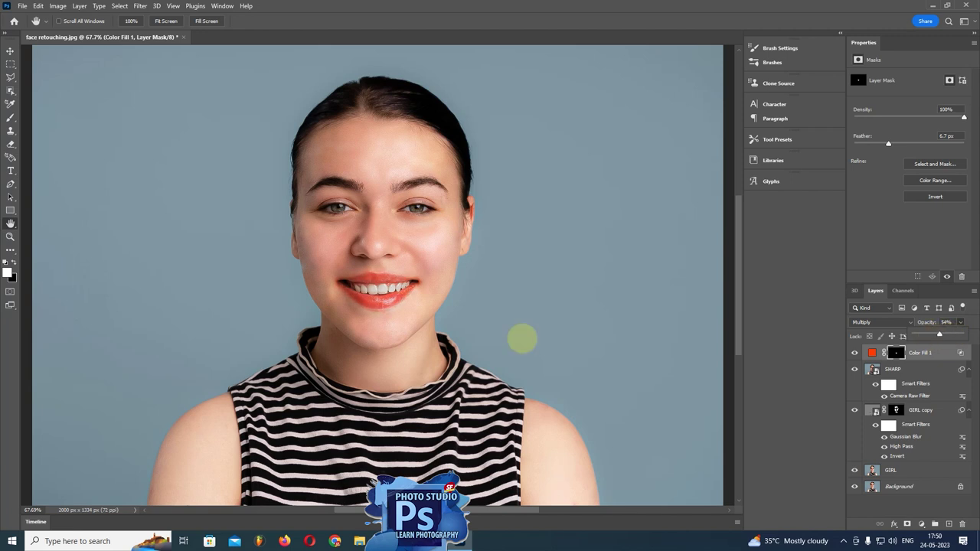